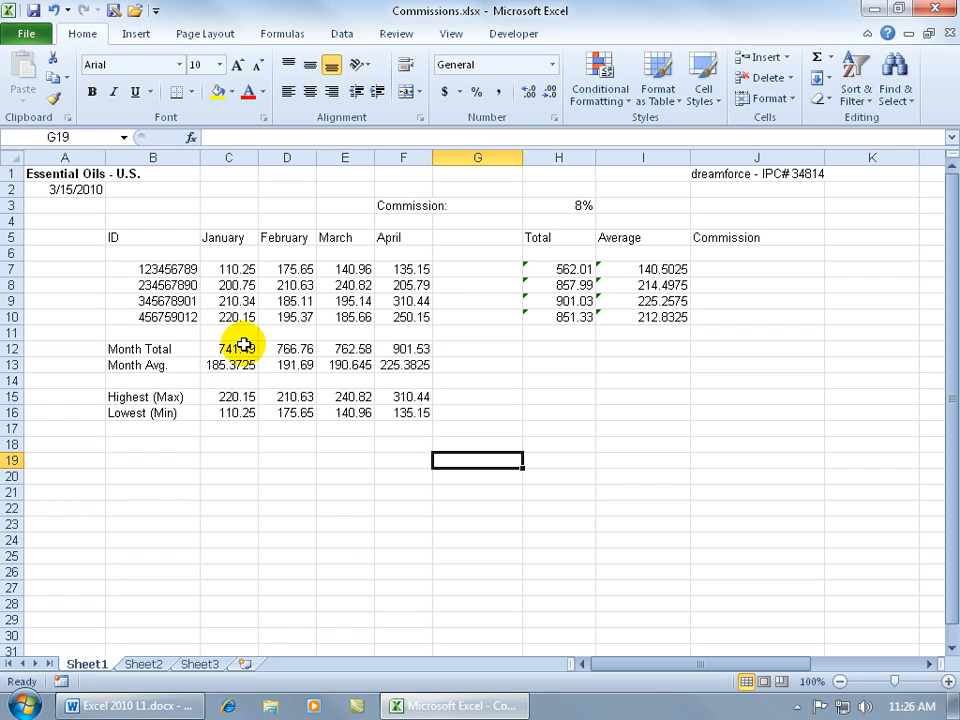
# Select the whole of row 6, the whole of column B, and finally the title cell A1
pyautogui.click(68, 176)
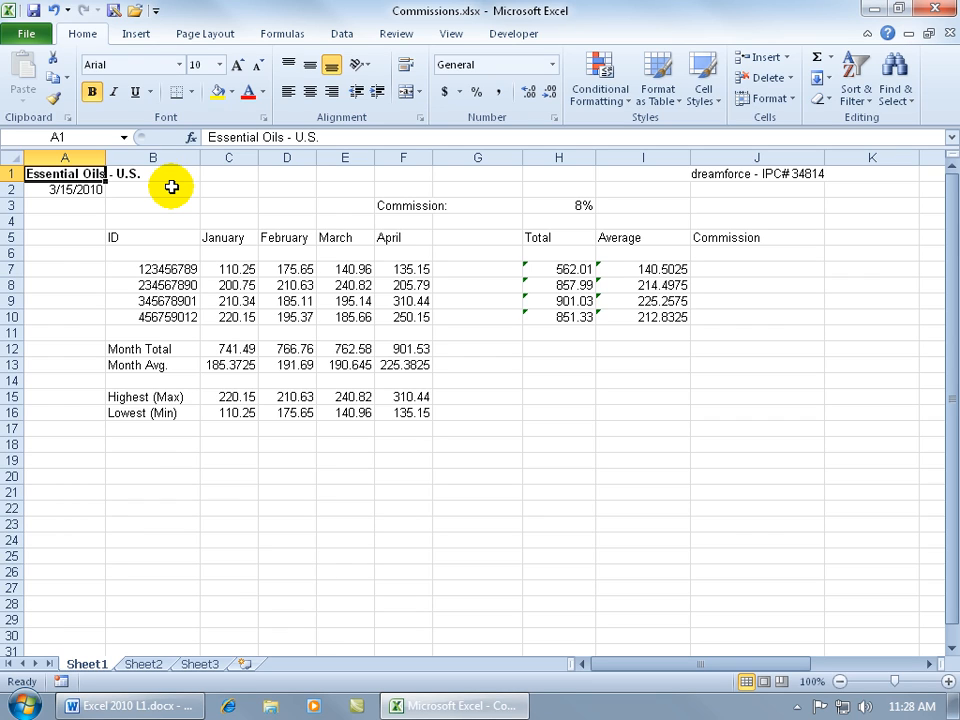
pyautogui.click(77, 255)
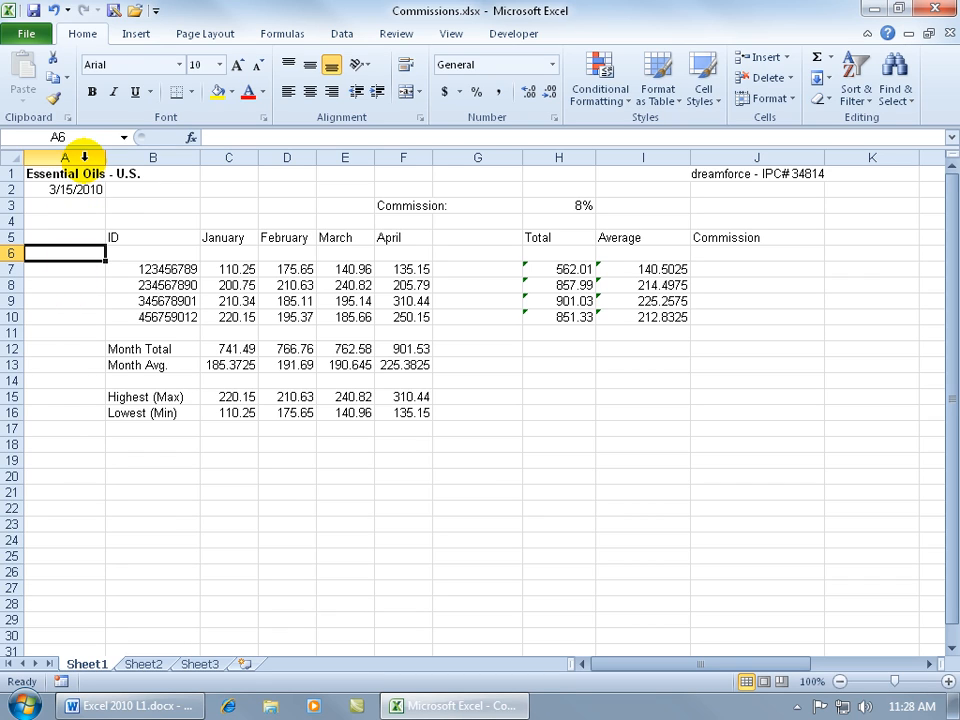
pyautogui.click(13, 253)
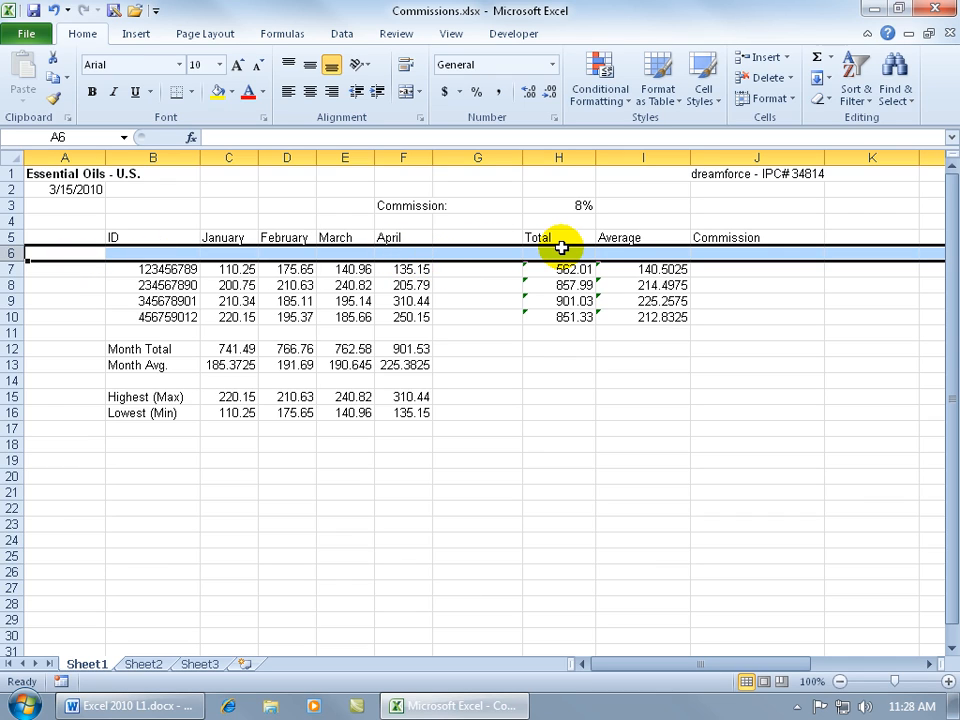
pyautogui.click(158, 157)
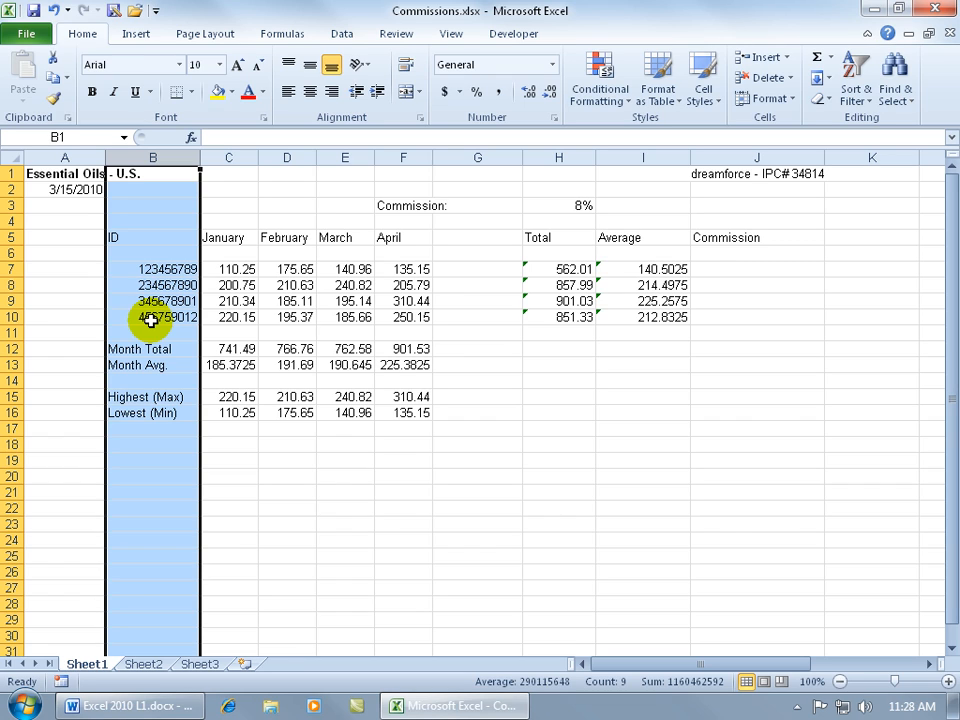
pyautogui.click(53, 172)
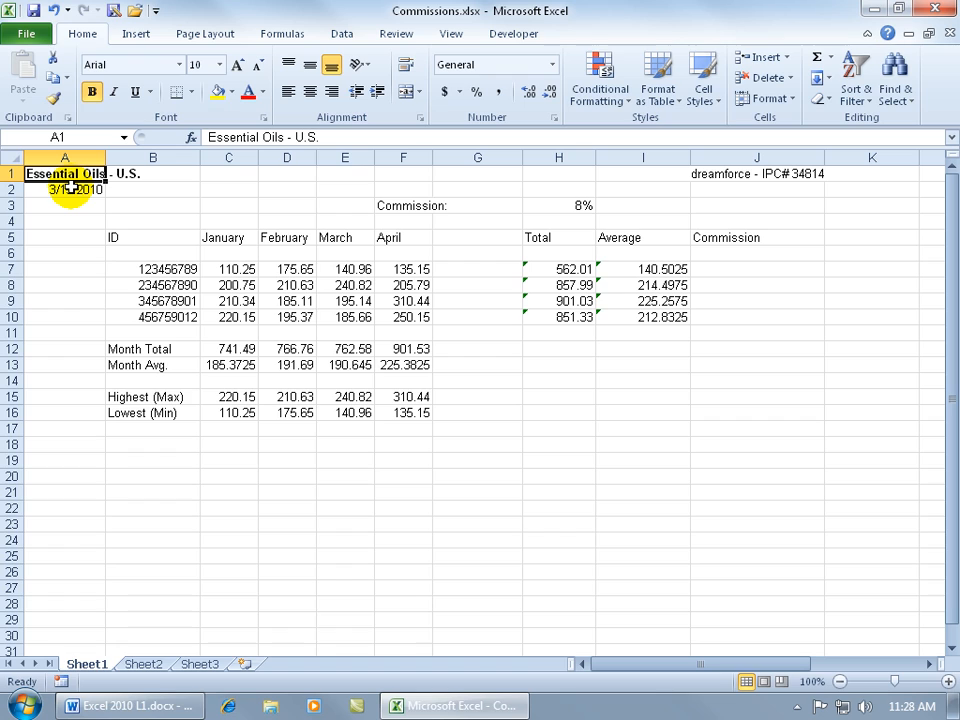
# Insert a blank row above the Essential Oils title row, including undoing and redoing that insertion
pyautogui.click(8, 172)
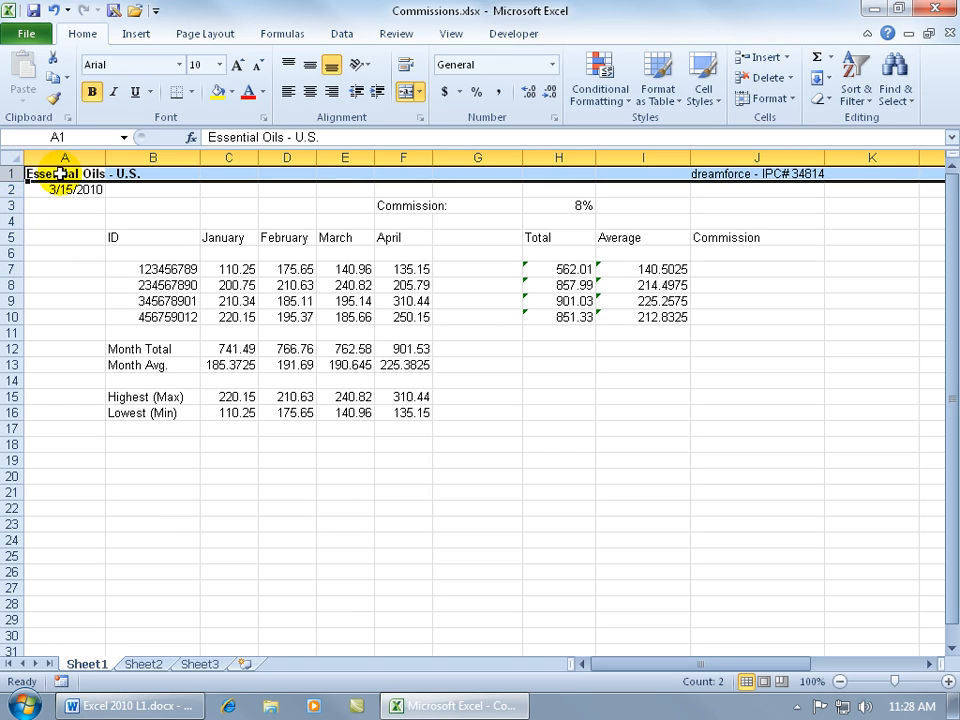
pyautogui.rightClick(61, 174)
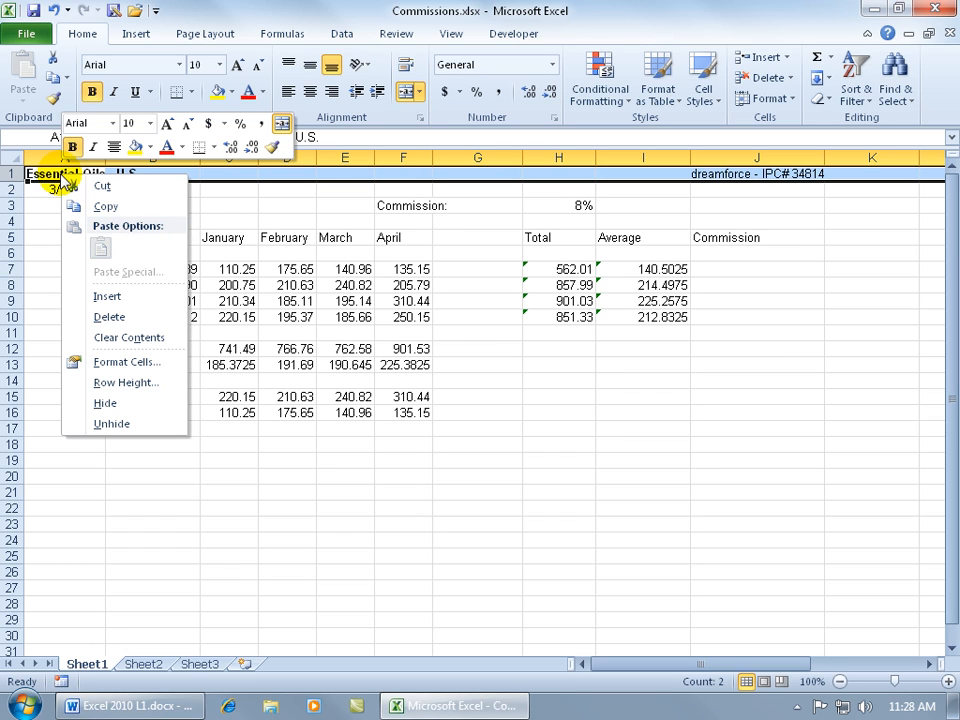
pyautogui.click(108, 297)
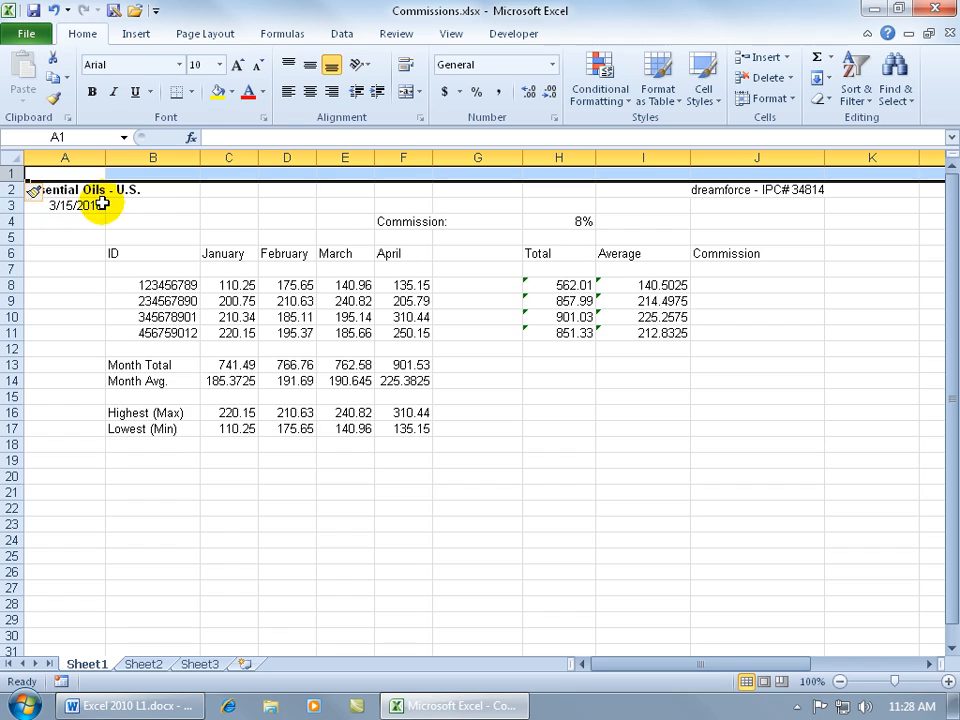
pyautogui.click(150, 214)
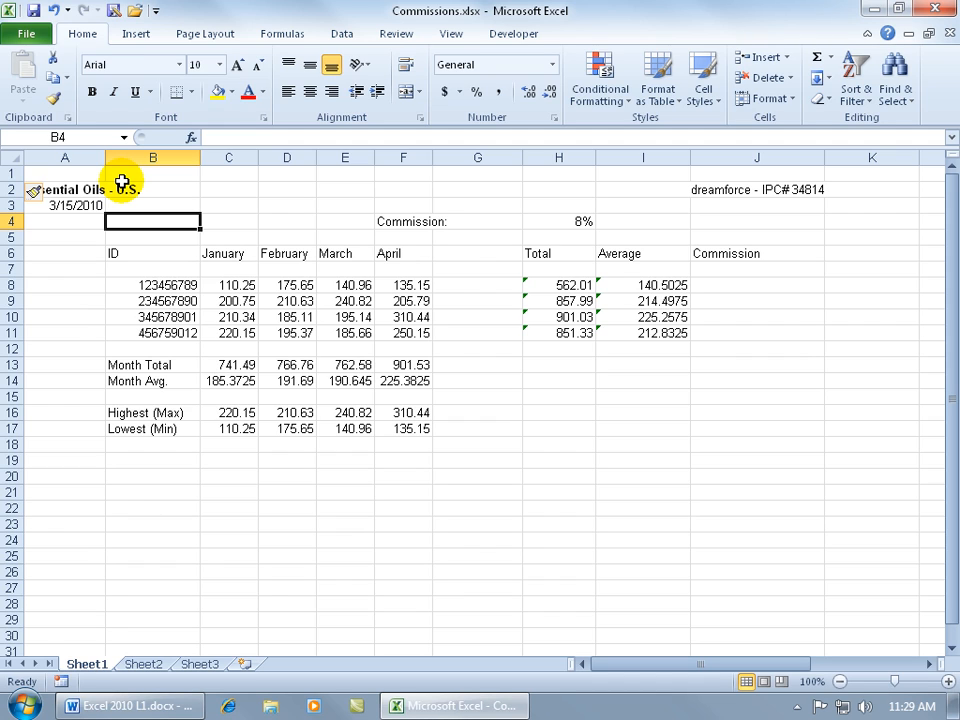
pyautogui.click(52, 10)
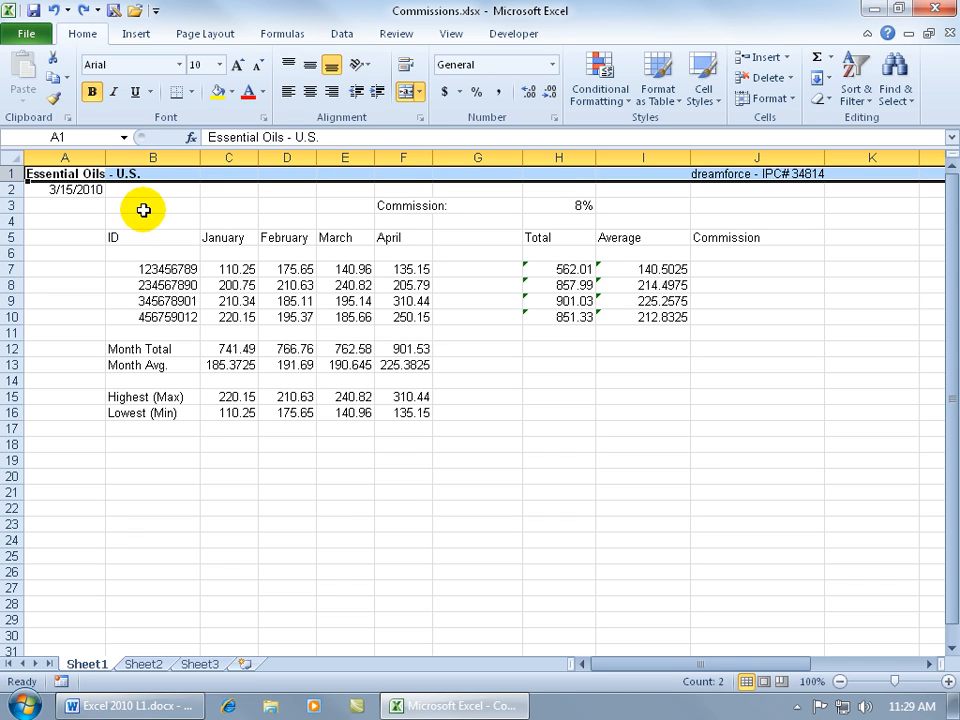
pyautogui.click(82, 10)
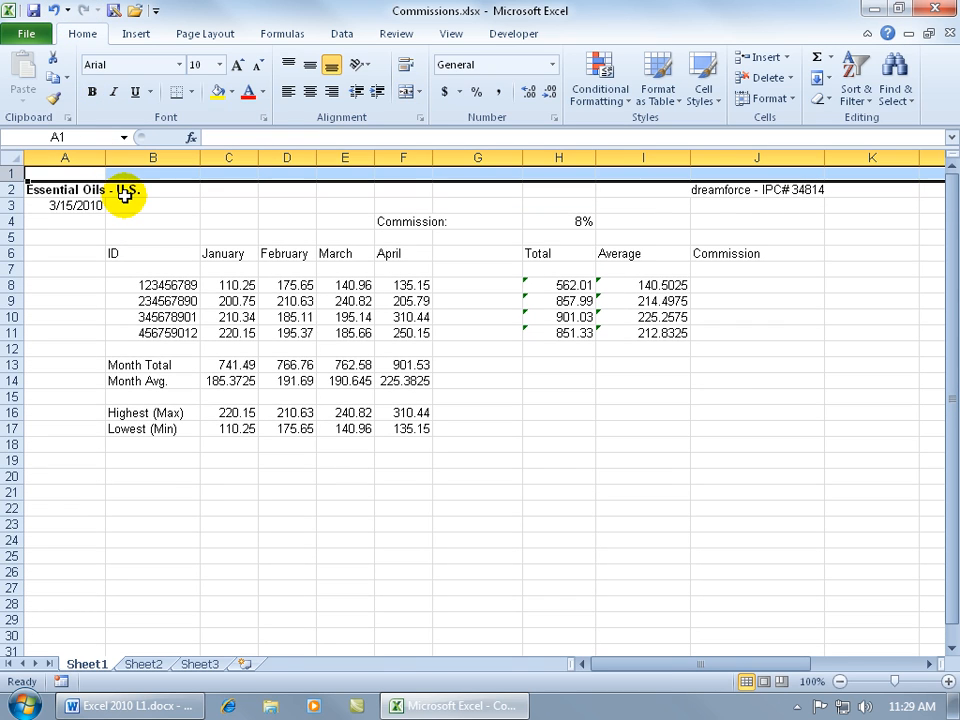
# Delete the blank row 1 above the title
pyautogui.click(16, 174)
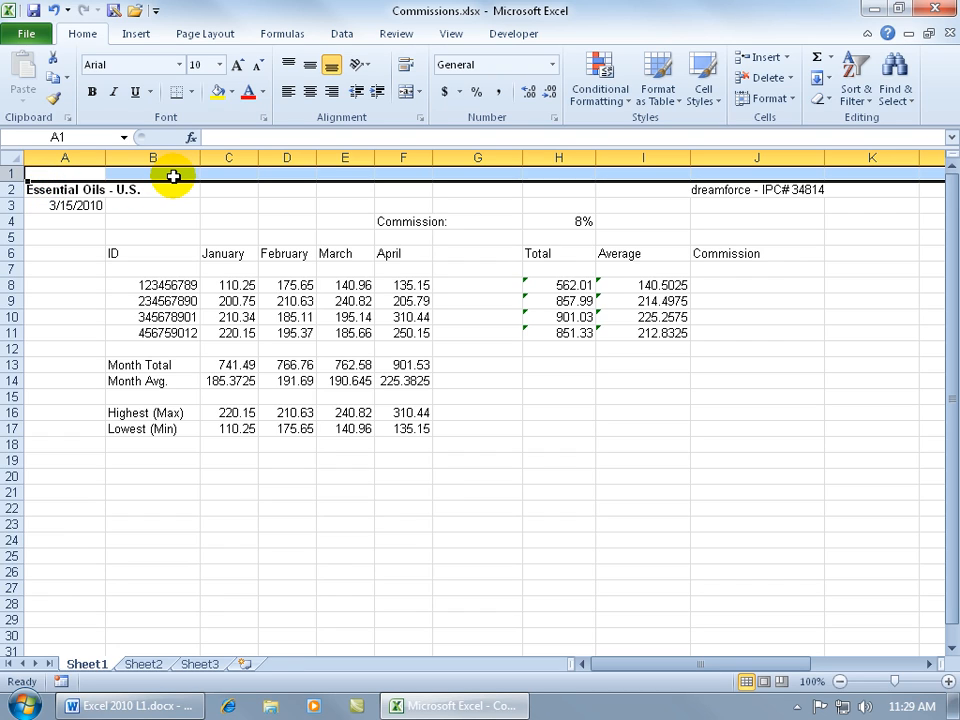
pyautogui.rightClick(73, 173)
pyautogui.click(112, 316)
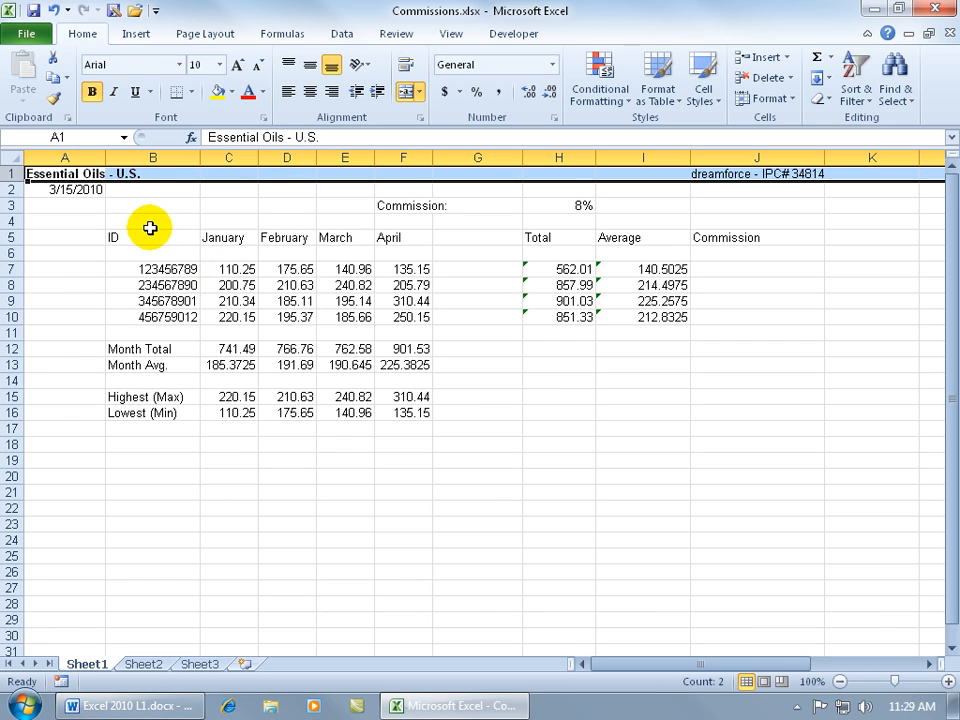
# Insert a sheet row above the title row with only cell C1 selected
pyautogui.click(195, 176)
pyautogui.click(205, 177)
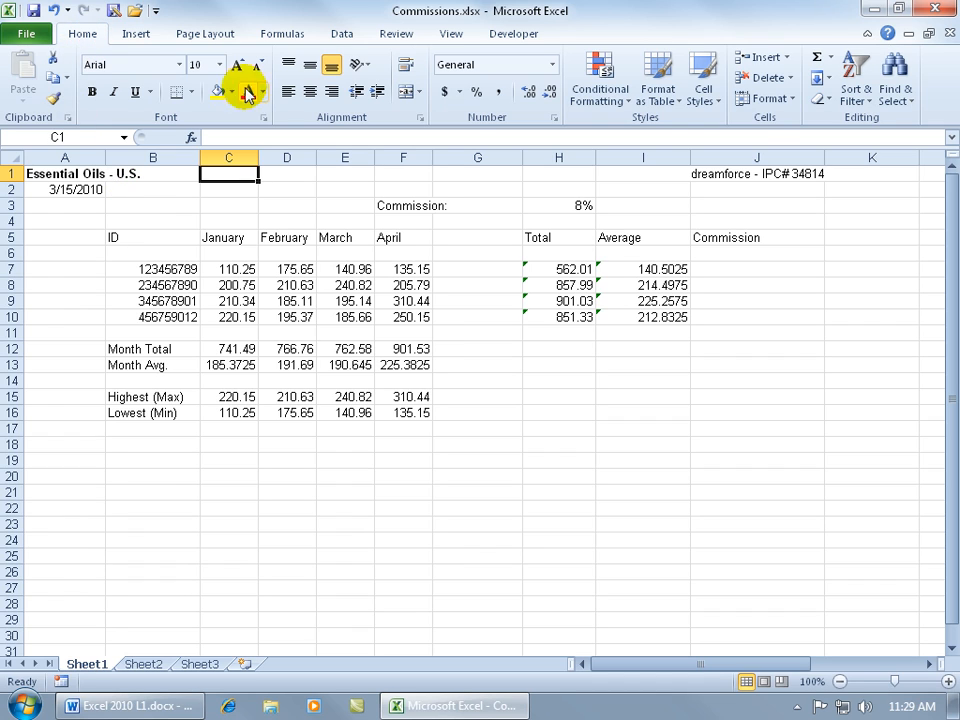
pyautogui.click(789, 58)
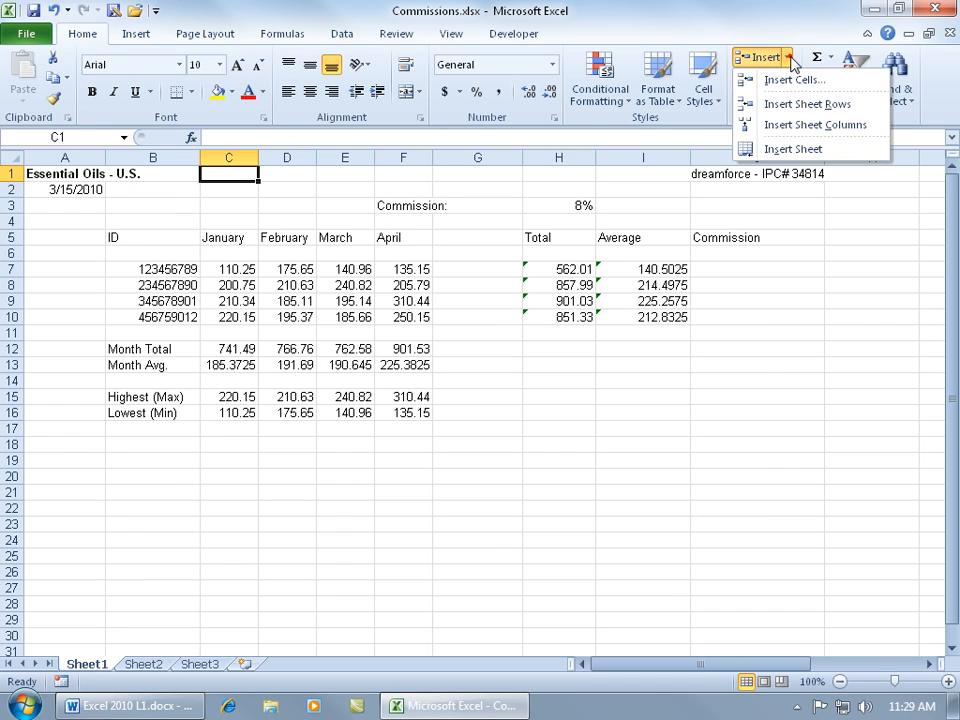
pyautogui.click(789, 106)
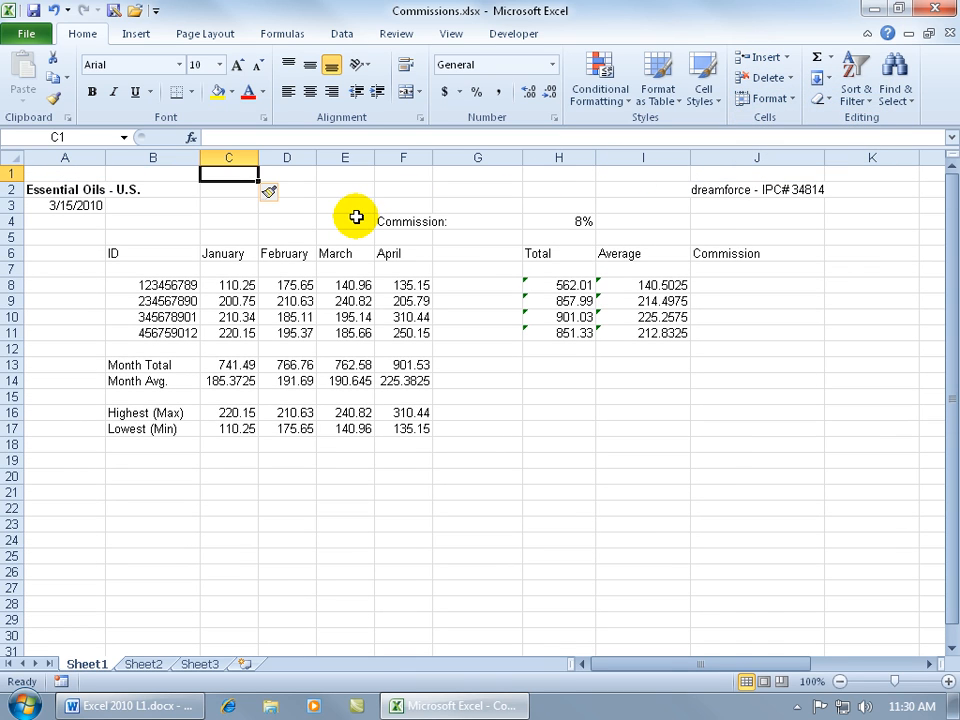
# Insert a sheet column before the January column, using cell C1 as the insertion point
pyautogui.click(8, 172)
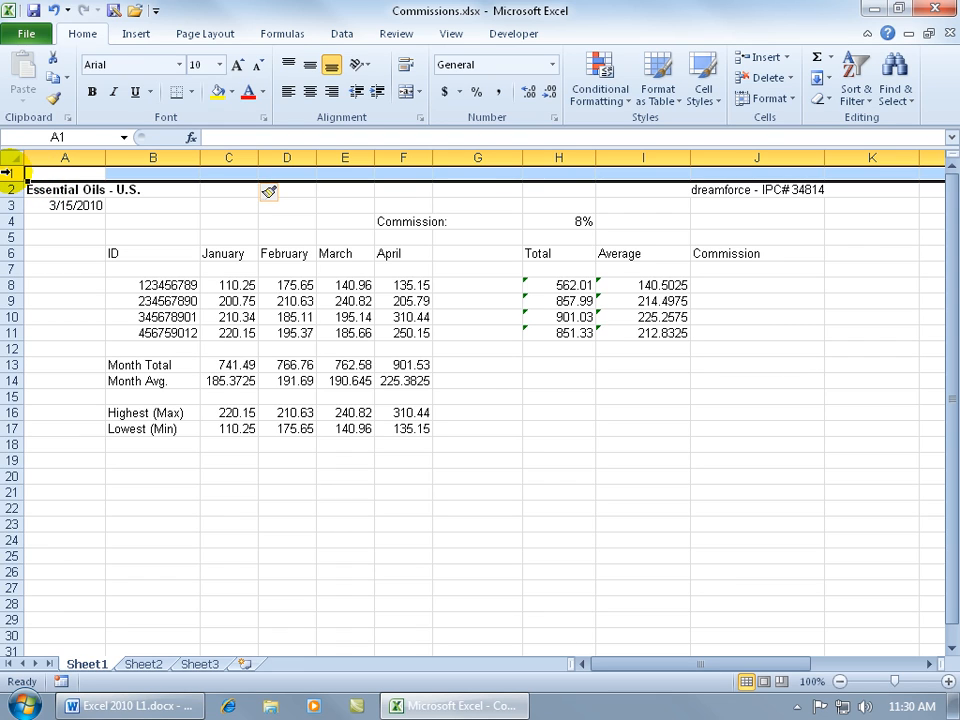
pyautogui.click(238, 172)
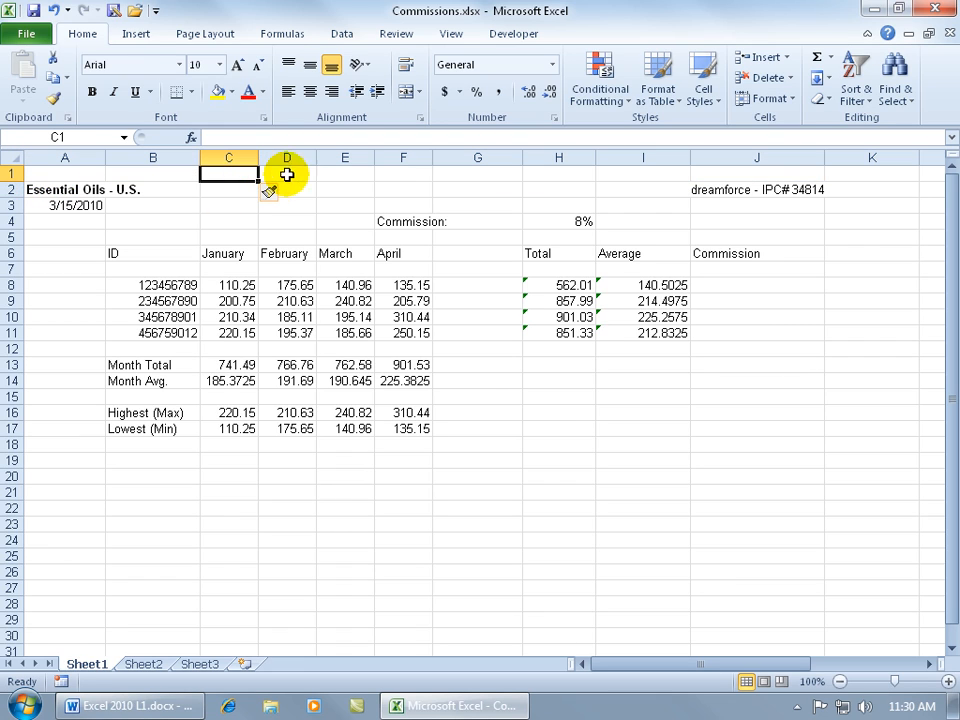
pyautogui.click(788, 60)
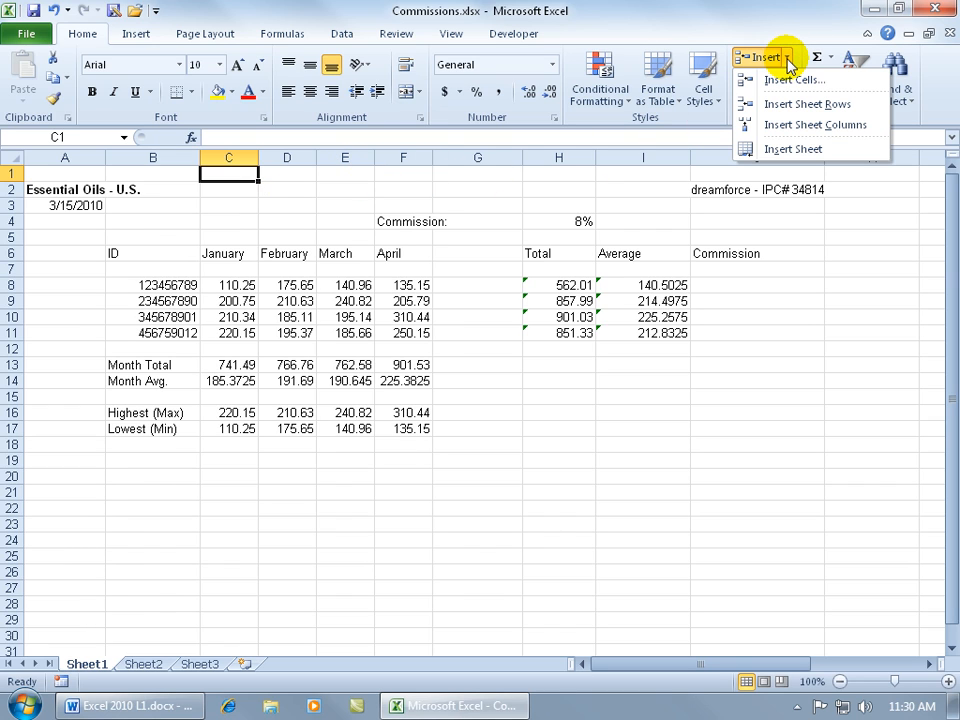
pyautogui.click(790, 125)
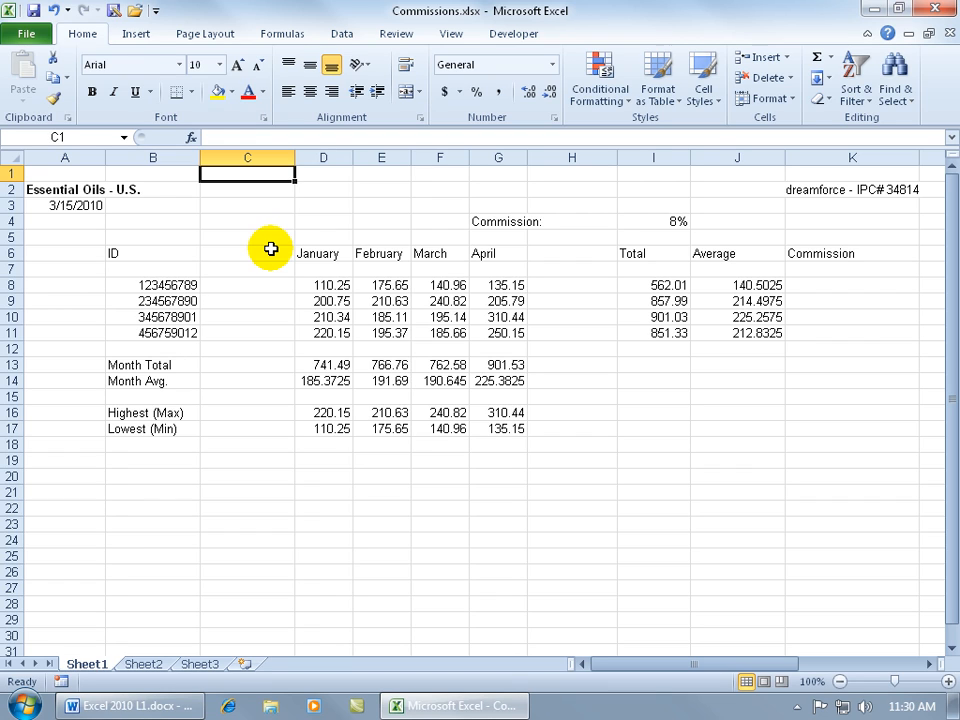
# Delete the blank sheet column C between the ID and January columns, with only cell C8 selected
pyautogui.rightClick(248, 161)
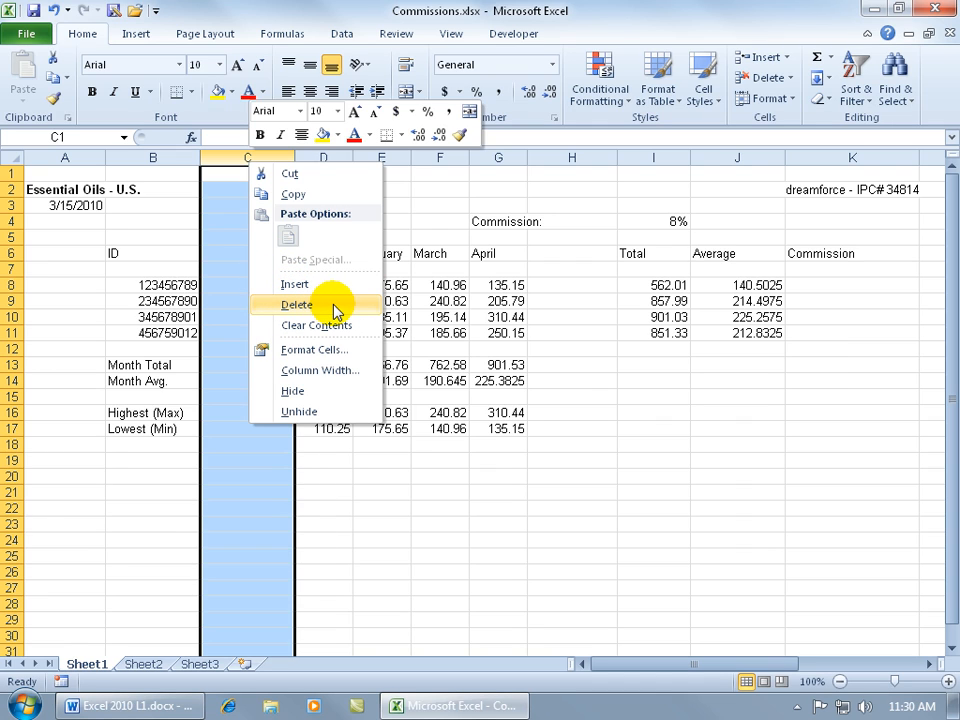
pyautogui.click(745, 117)
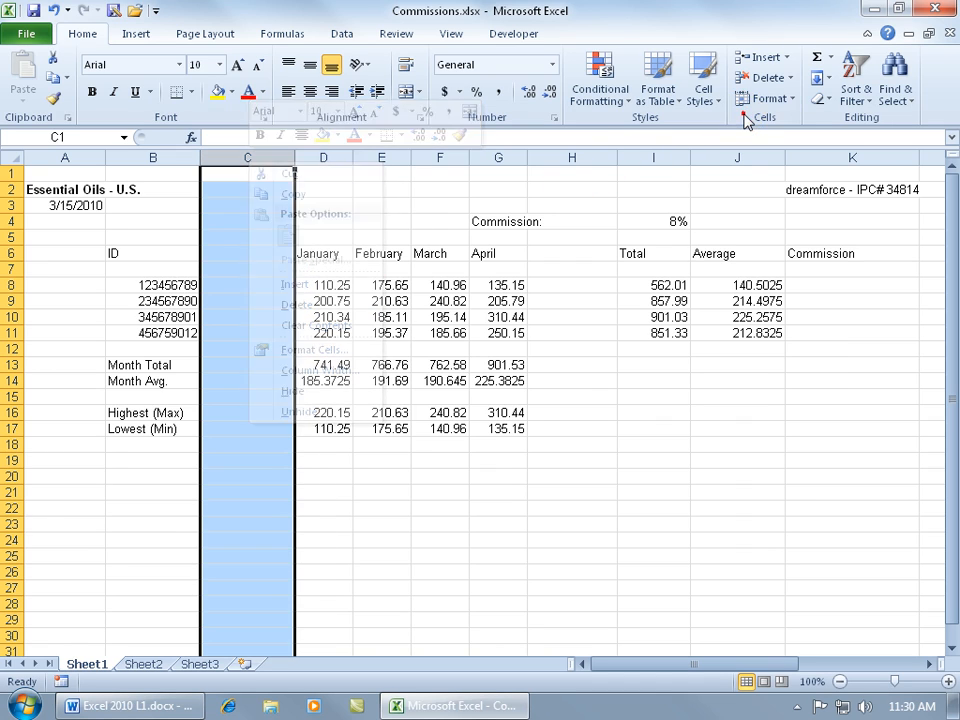
pyautogui.click(791, 79)
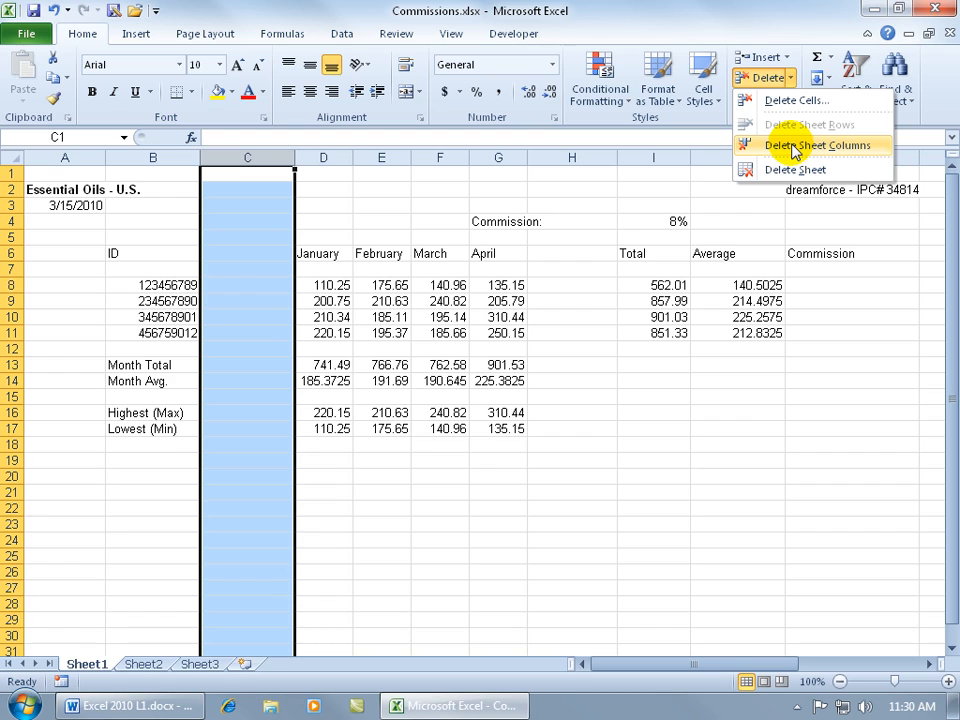
pyautogui.click(246, 257)
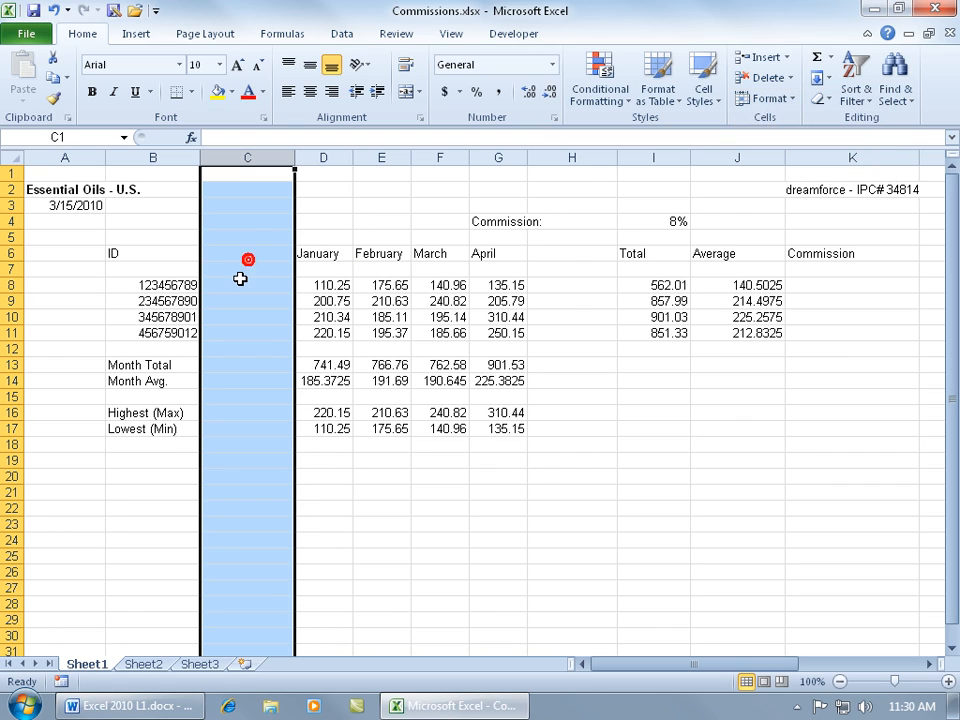
pyautogui.click(243, 283)
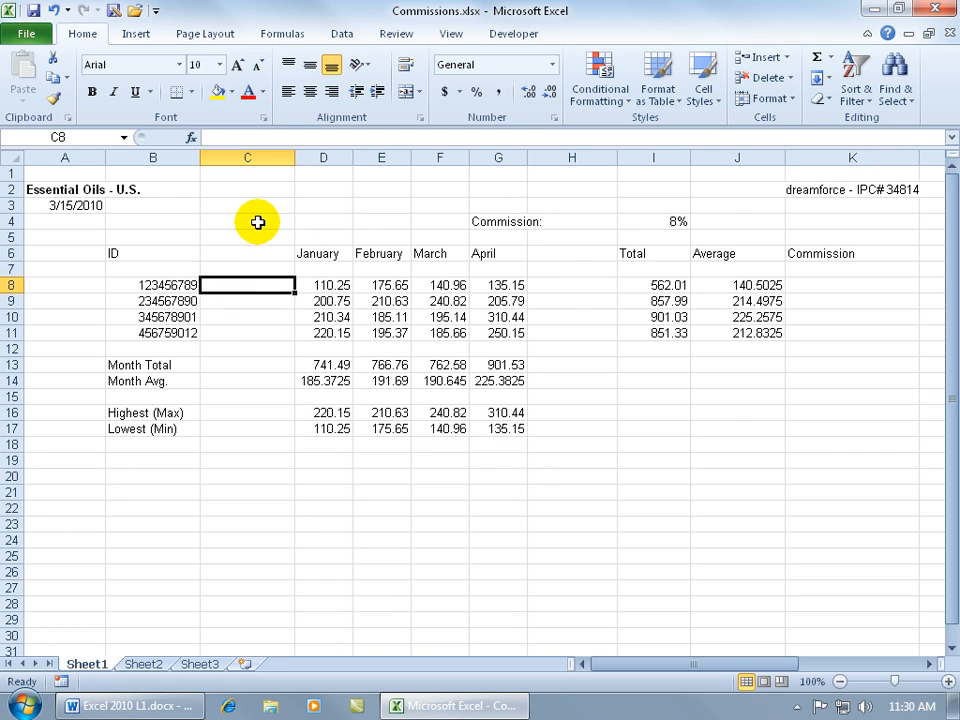
pyautogui.click(792, 79)
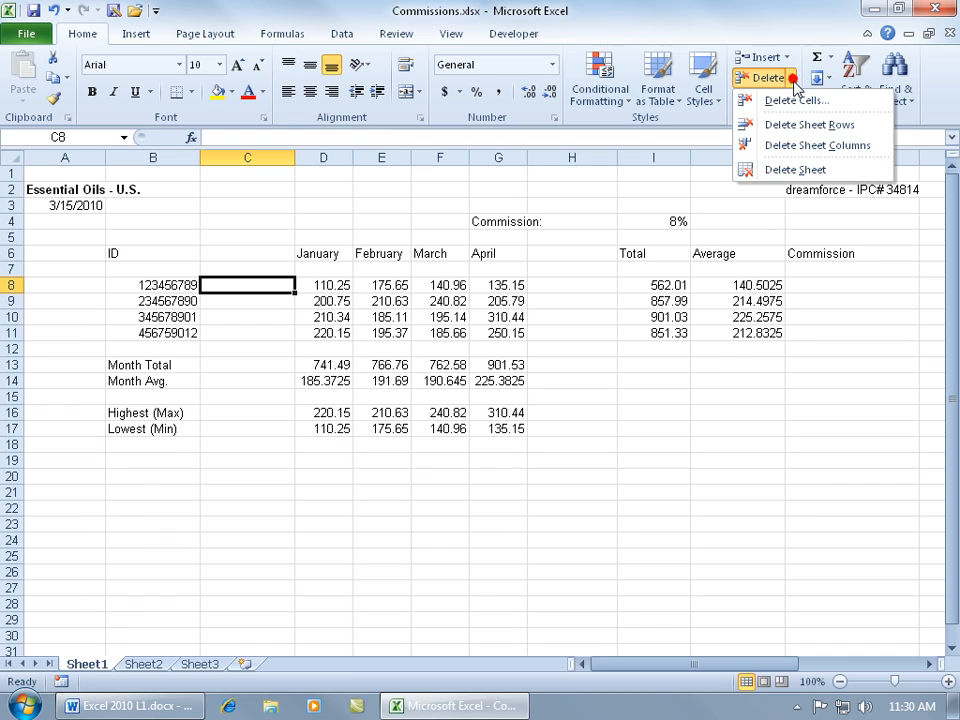
pyautogui.click(795, 145)
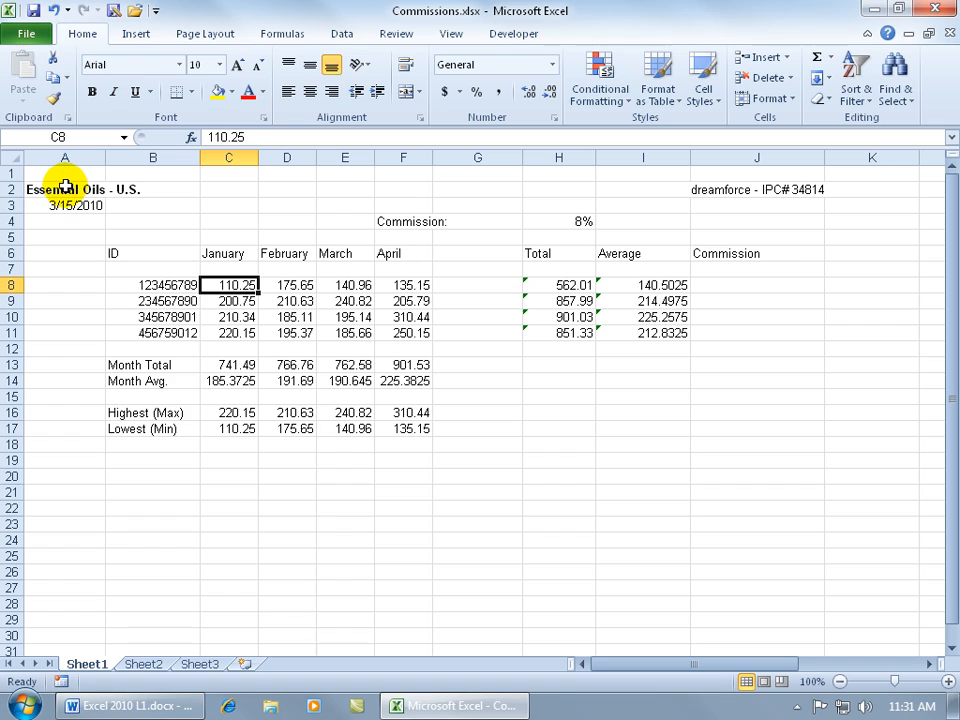
# Insert three blank rows at once at the start of the sheet by selecting rows 1 to 3
pyautogui.moveTo(13, 173)
pyautogui.mouseDown()
pyautogui.moveTo(11, 208)
pyautogui.moveTo(8, 173)
pyautogui.mouseUp()
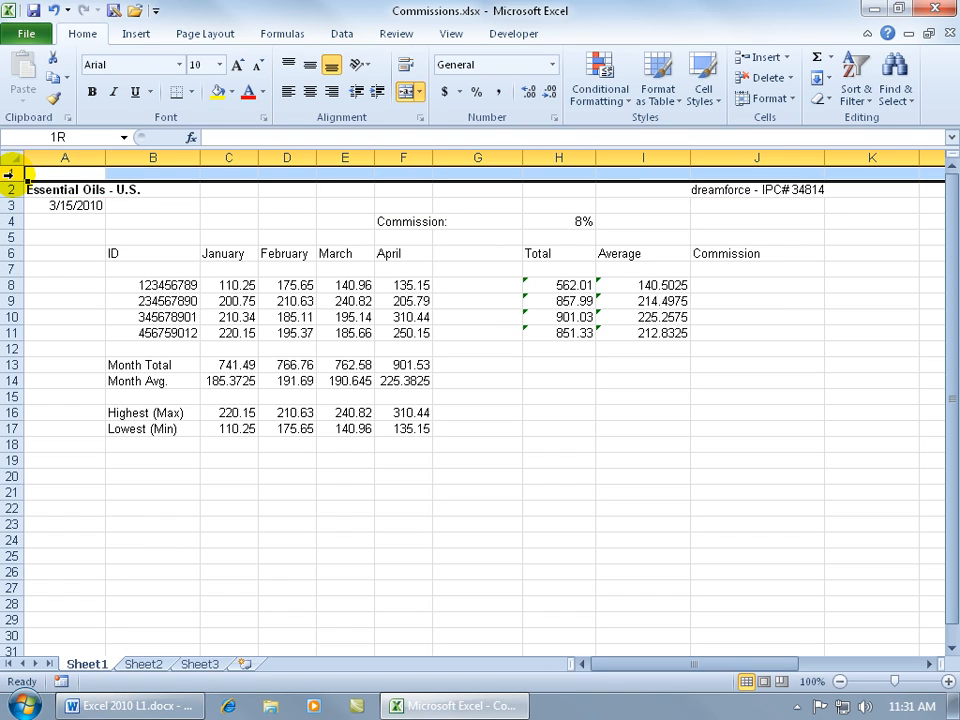
pyautogui.moveTo(8, 173); pyautogui.dragTo(10, 200)
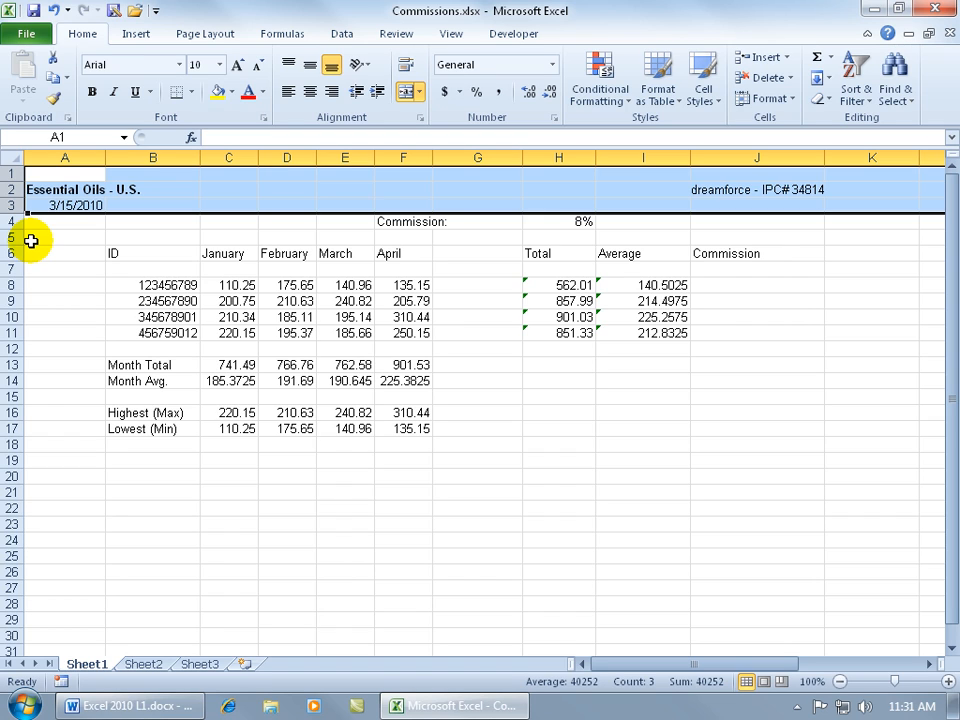
pyautogui.rightClick(124, 184)
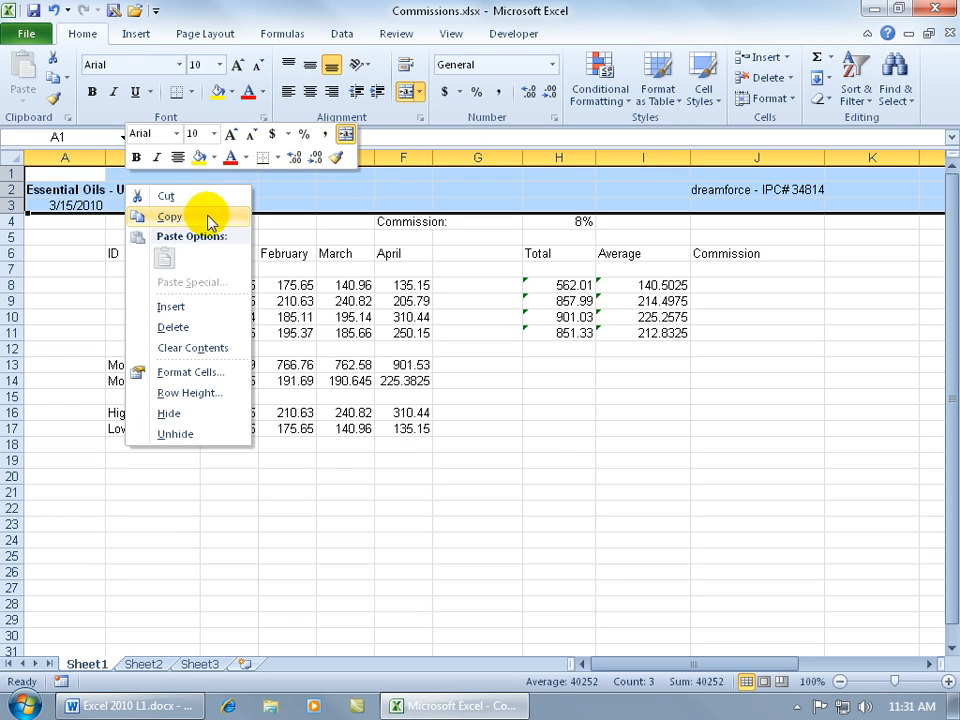
pyautogui.click(192, 308)
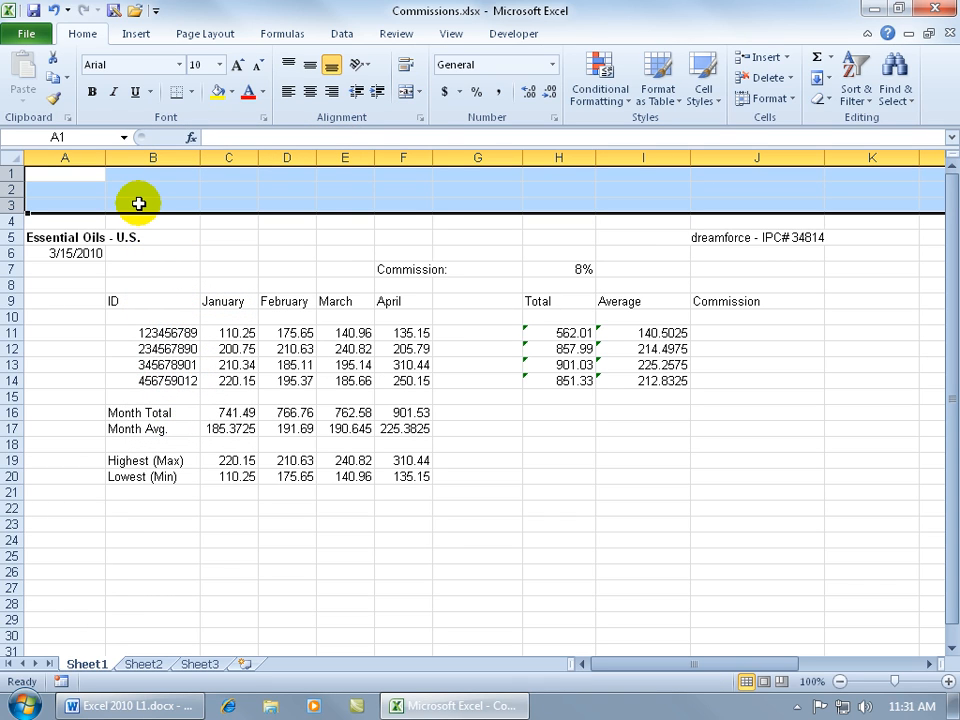
pyautogui.click(268, 251)
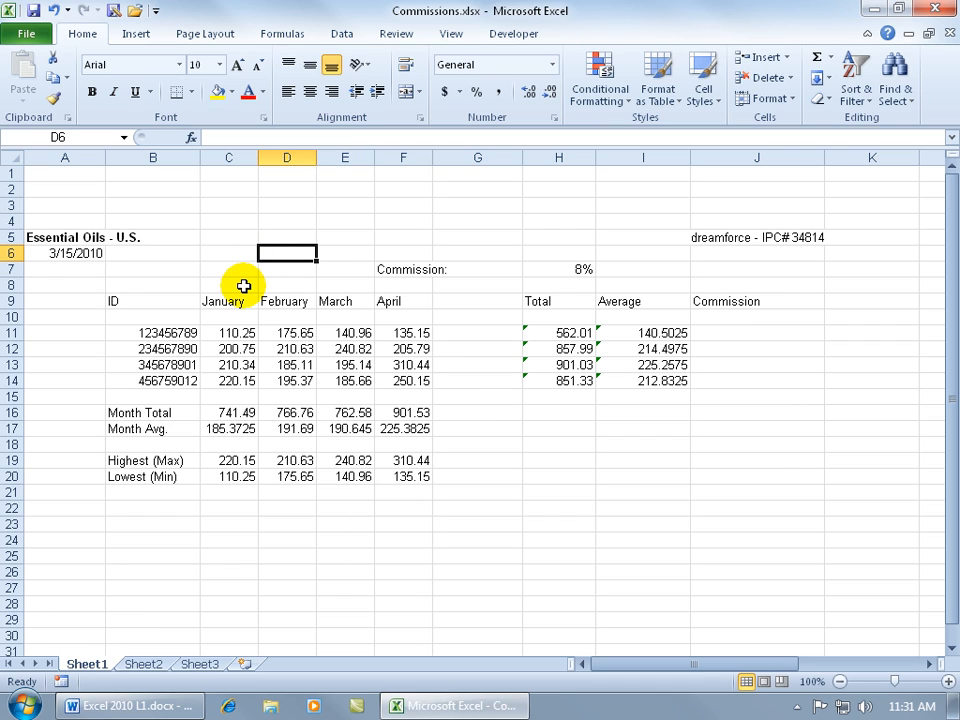
# Undo the three-row insertion, the deletion and insertion of column C, and the single-row insertion above the title
pyautogui.click(56, 10)
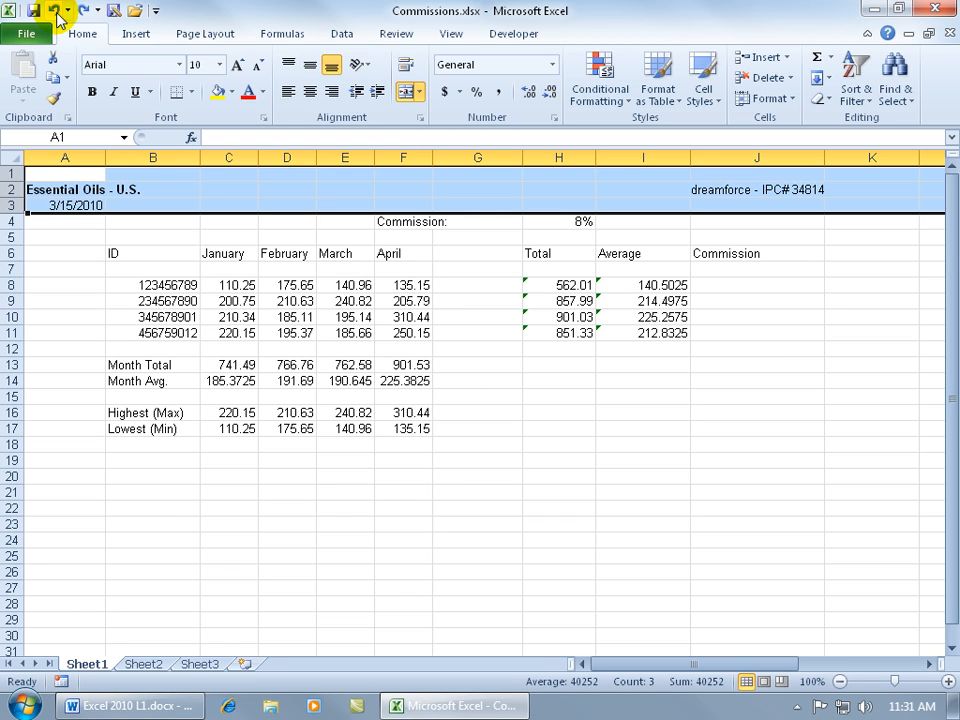
pyautogui.click(56, 10)
pyautogui.click(56, 10)
pyautogui.click(56, 11)
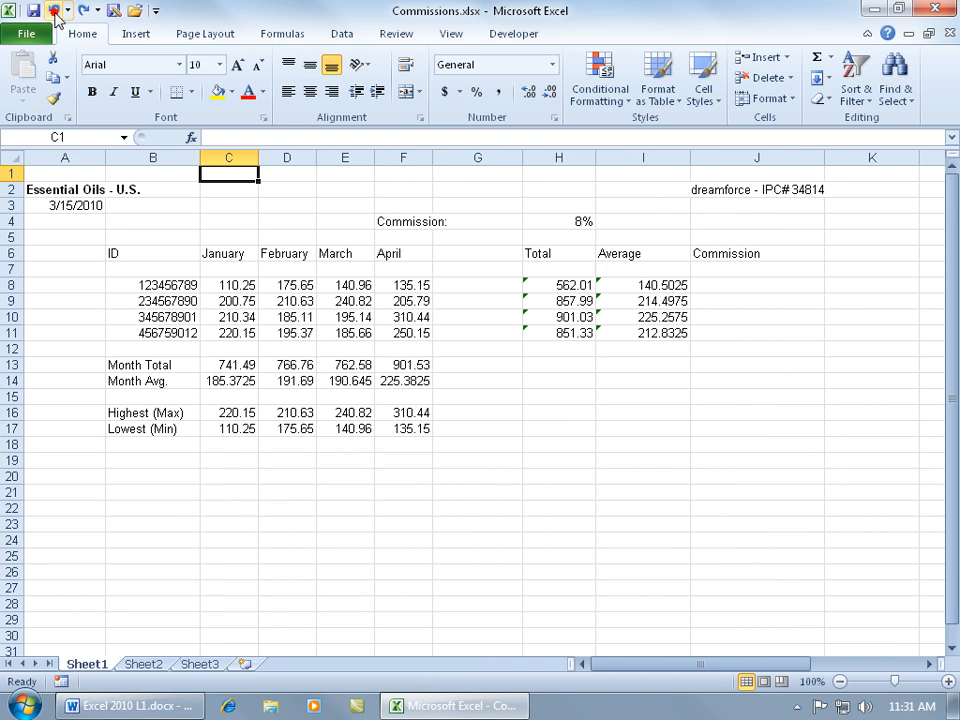
pyautogui.click(56, 10)
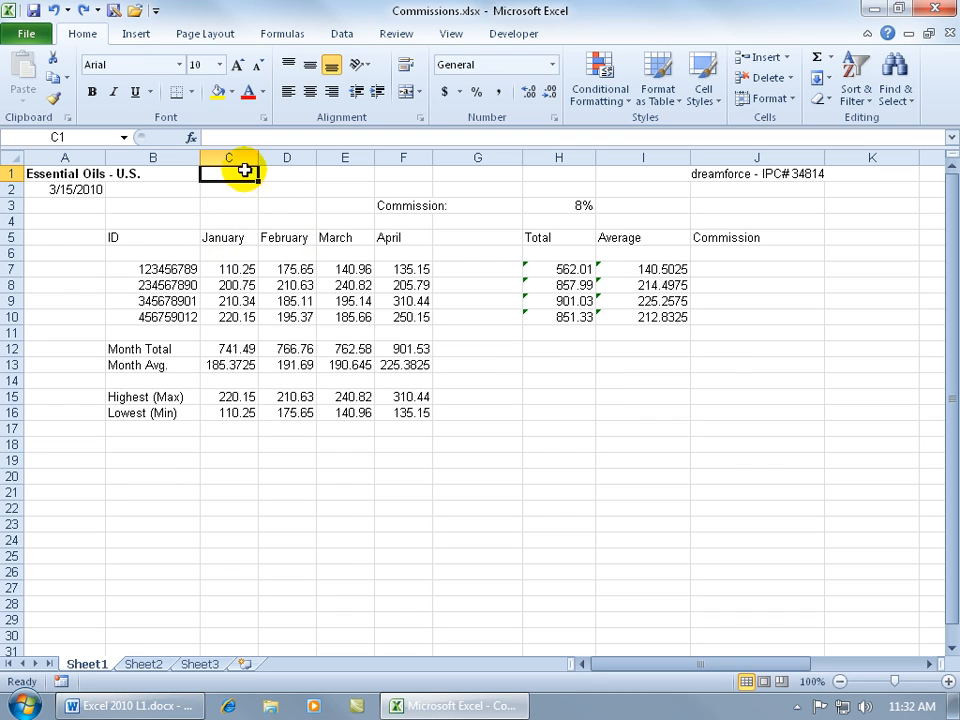
# Insert blank cells at C5:C10, shifting the January block and the cells beside it right
pyautogui.moveTo(233, 235); pyautogui.dragTo(231, 315)
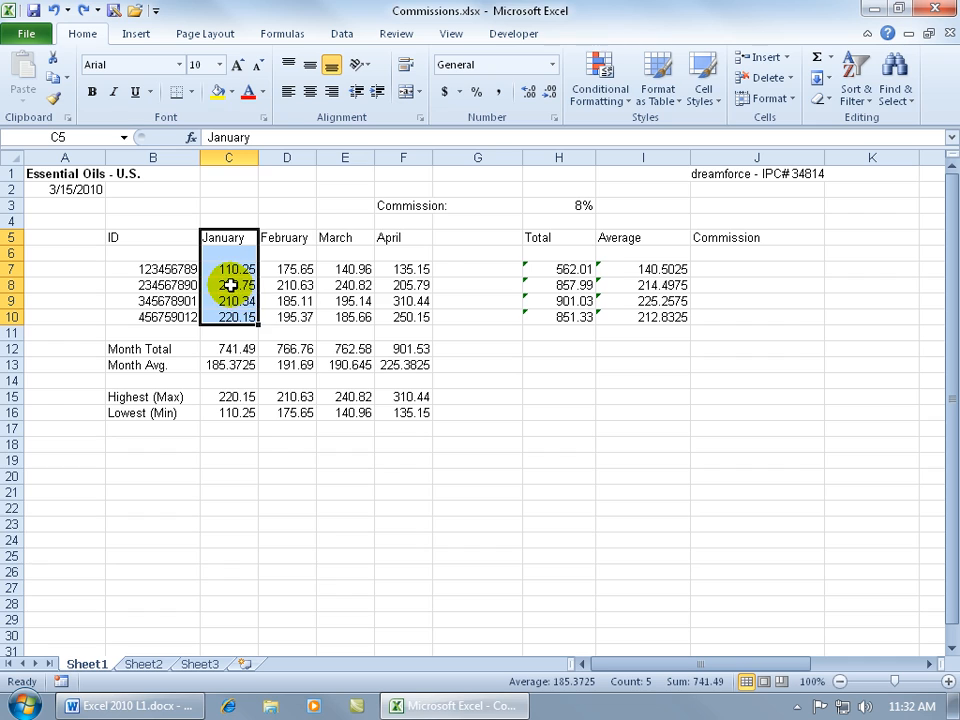
pyautogui.rightClick(230, 285)
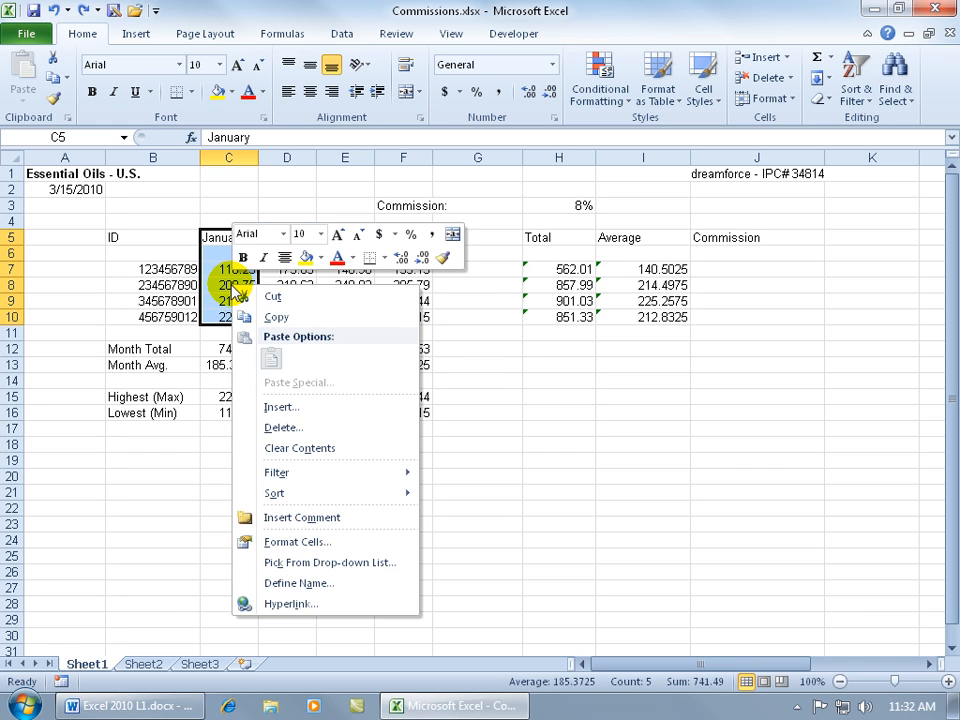
pyautogui.click(270, 410)
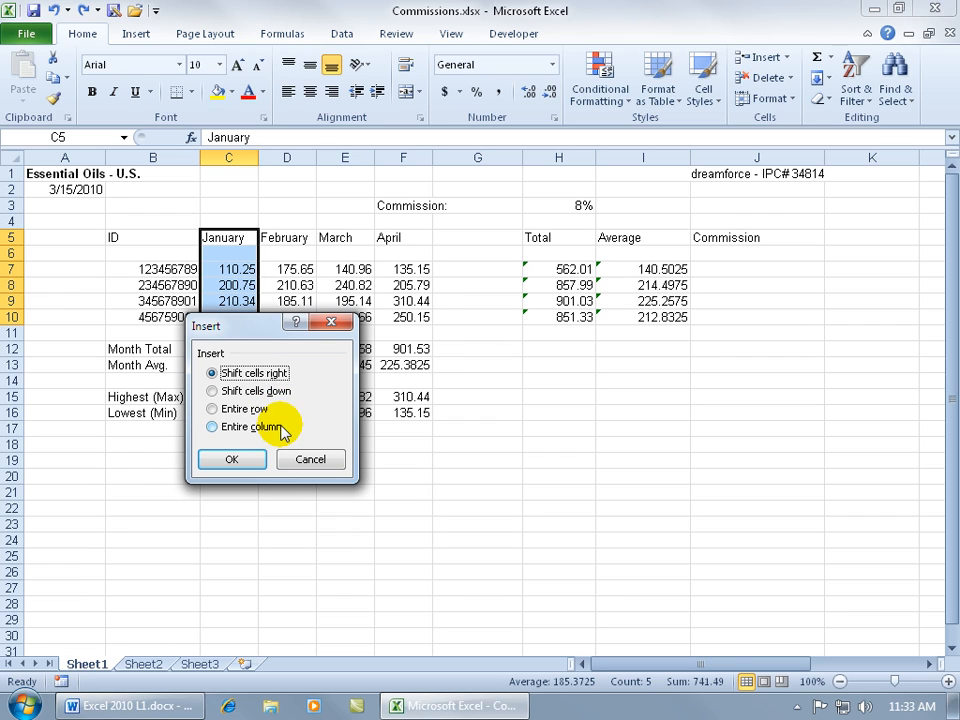
pyautogui.click(232, 460)
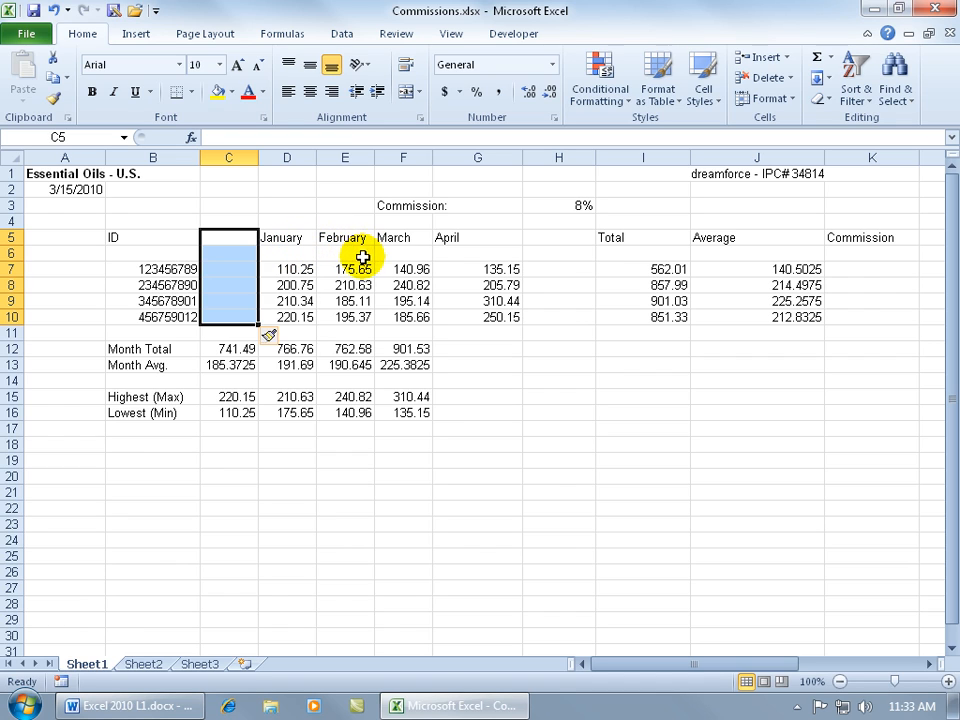
# Enter a person's first name in each of cells C7 and C8, beside the first two IDs
pyautogui.click(246, 269)
pyautogui.write('Fred')
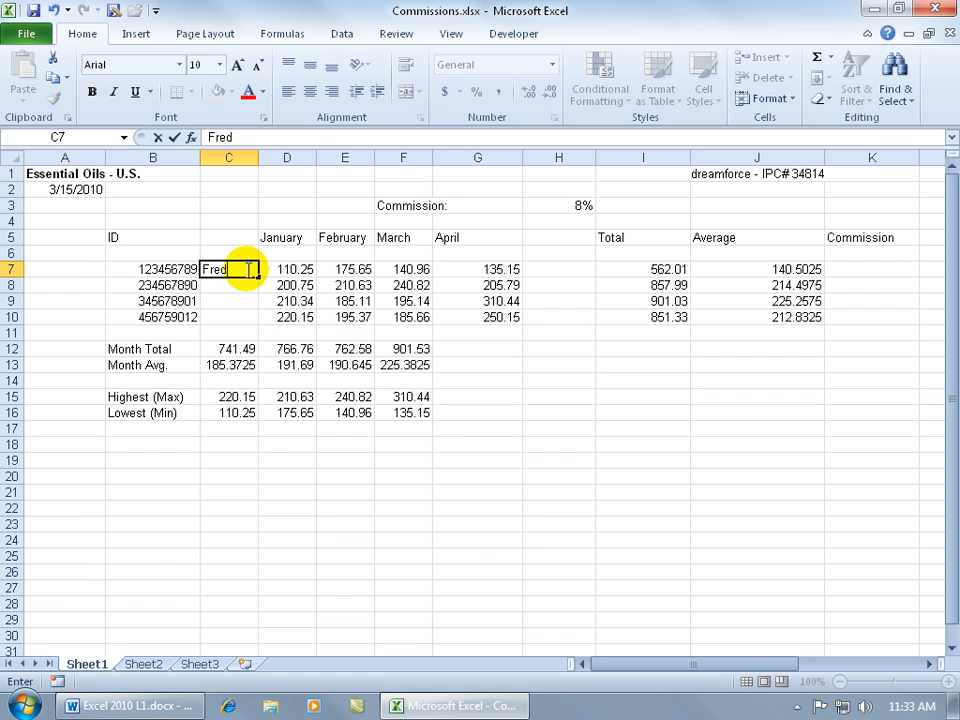
pyautogui.press('Return')
pyautogui.write('Mar')
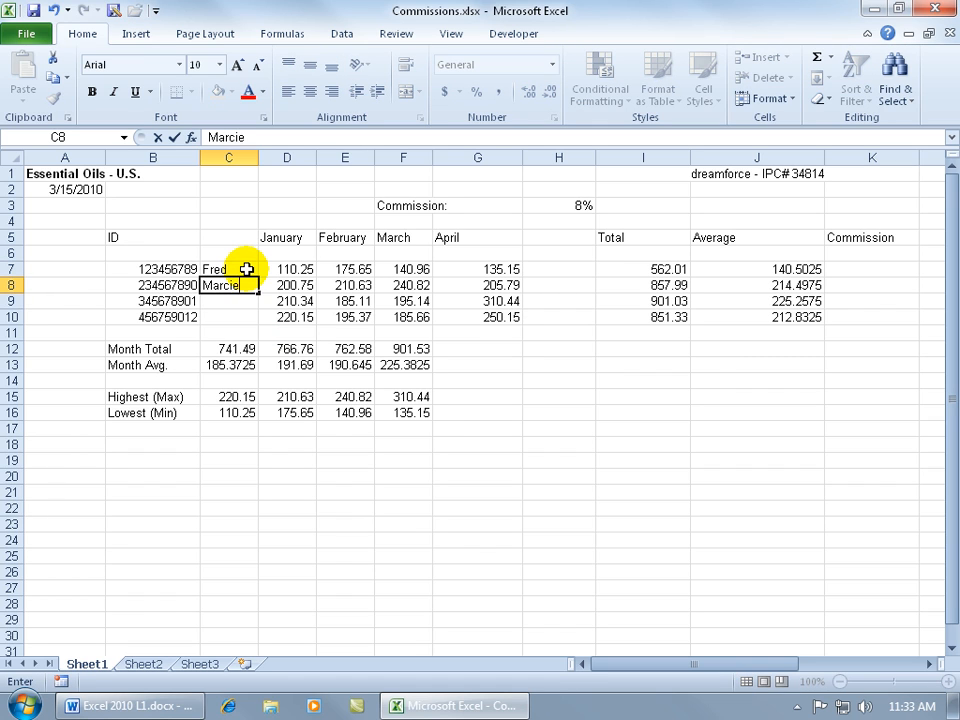
pyautogui.write('cie')
pyautogui.press('Return')
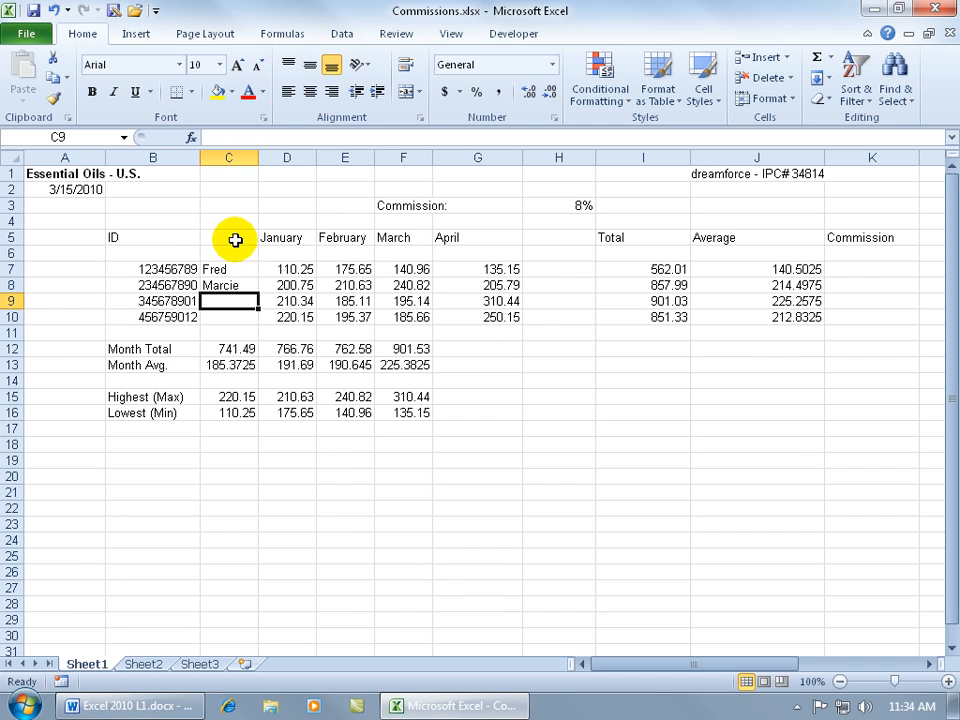
# Select cells C5:C10 and examine the cell deletion and cell insertion options without applying either
pyautogui.moveTo(235, 236); pyautogui.dragTo(222, 318)
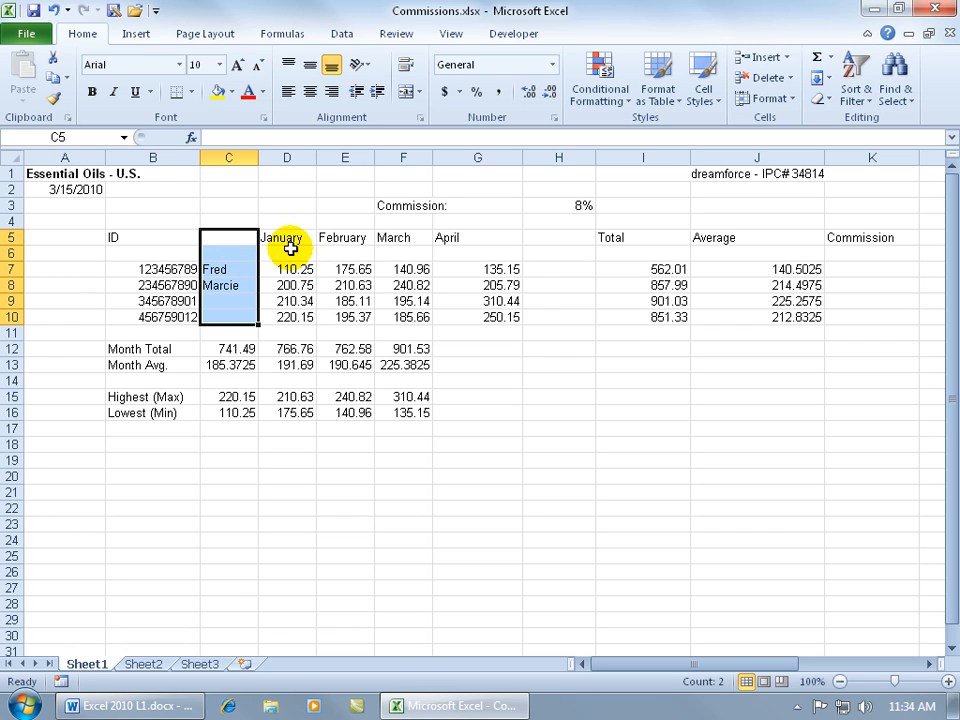
pyautogui.rightClick(223, 285)
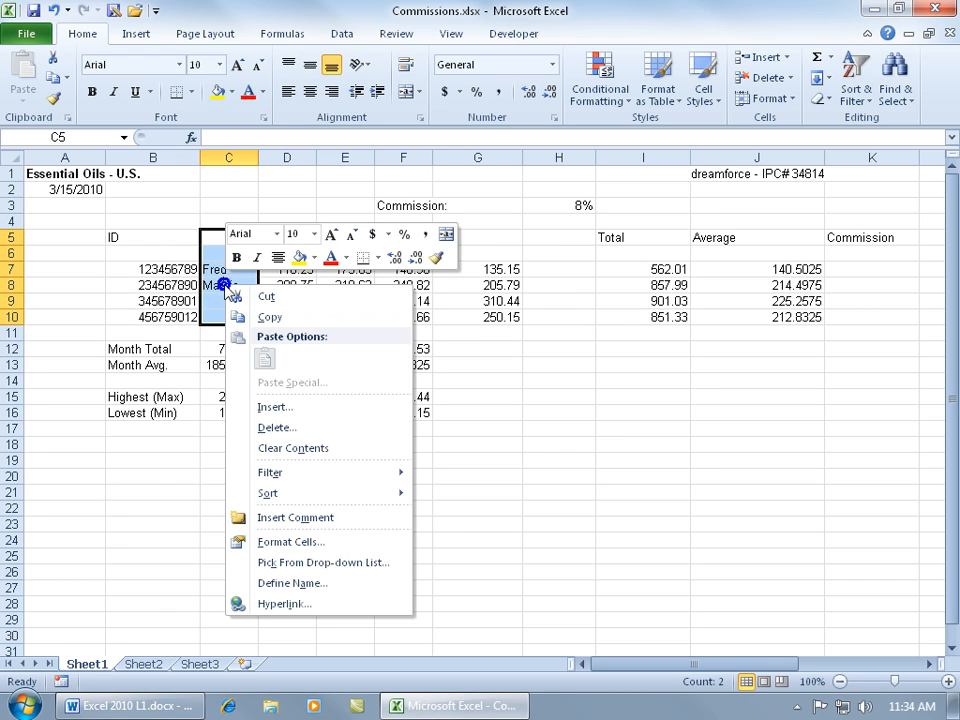
pyautogui.click(266, 425)
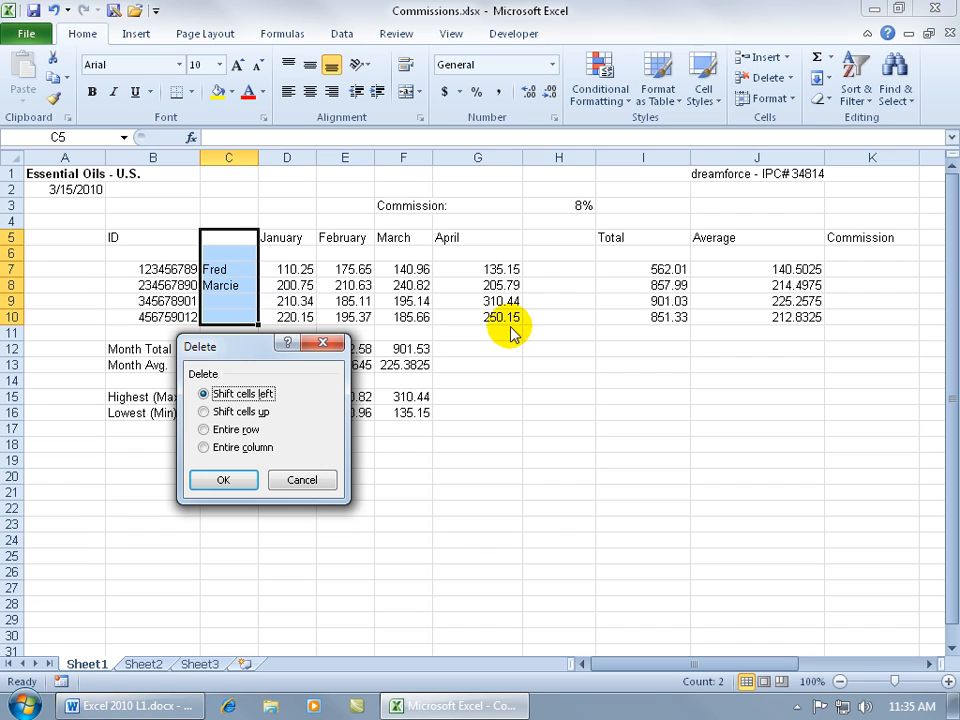
pyautogui.click(305, 481)
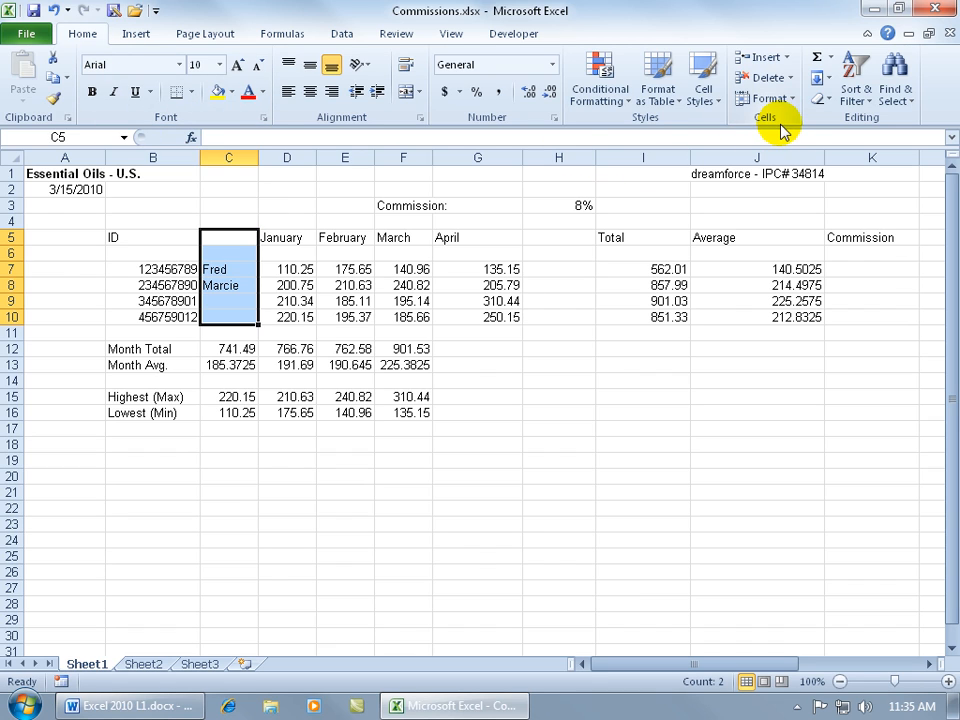
pyautogui.click(792, 78)
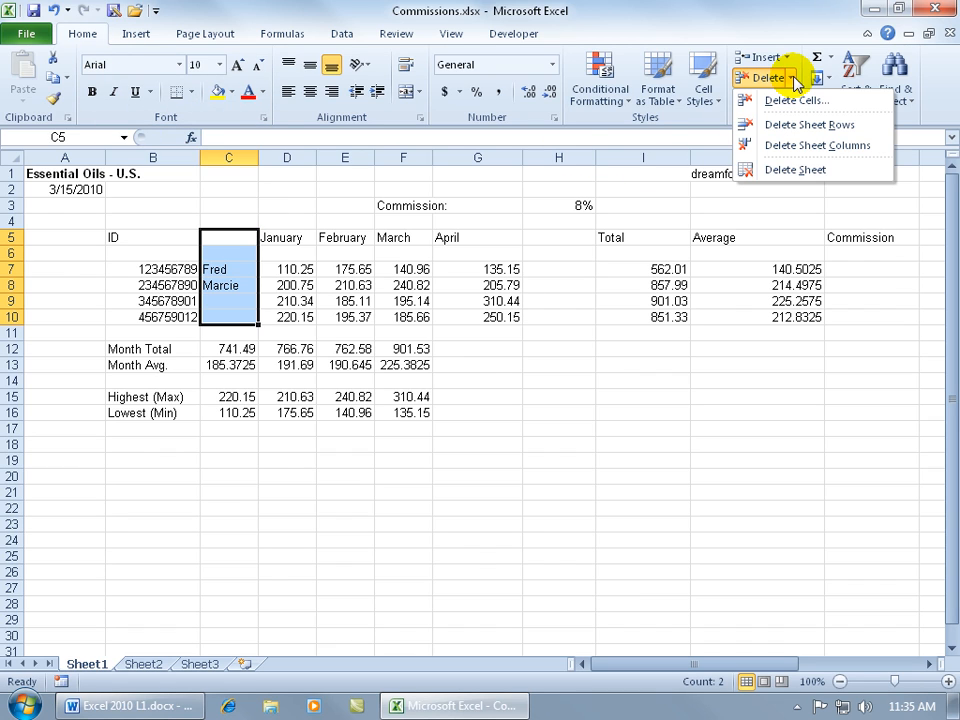
pyautogui.click(785, 58)
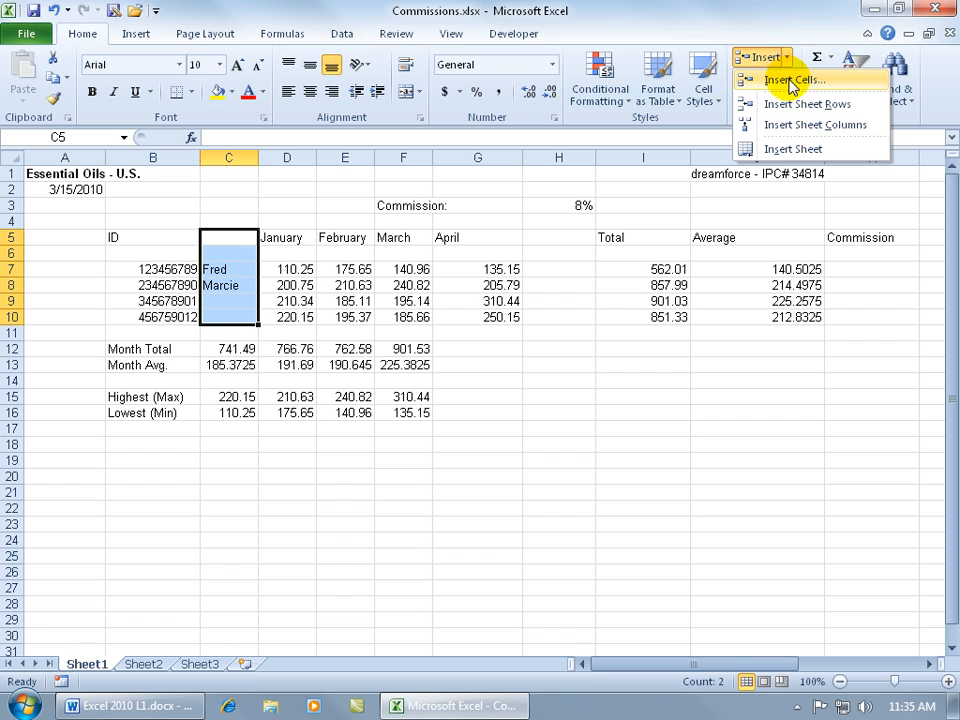
pyautogui.click(792, 80)
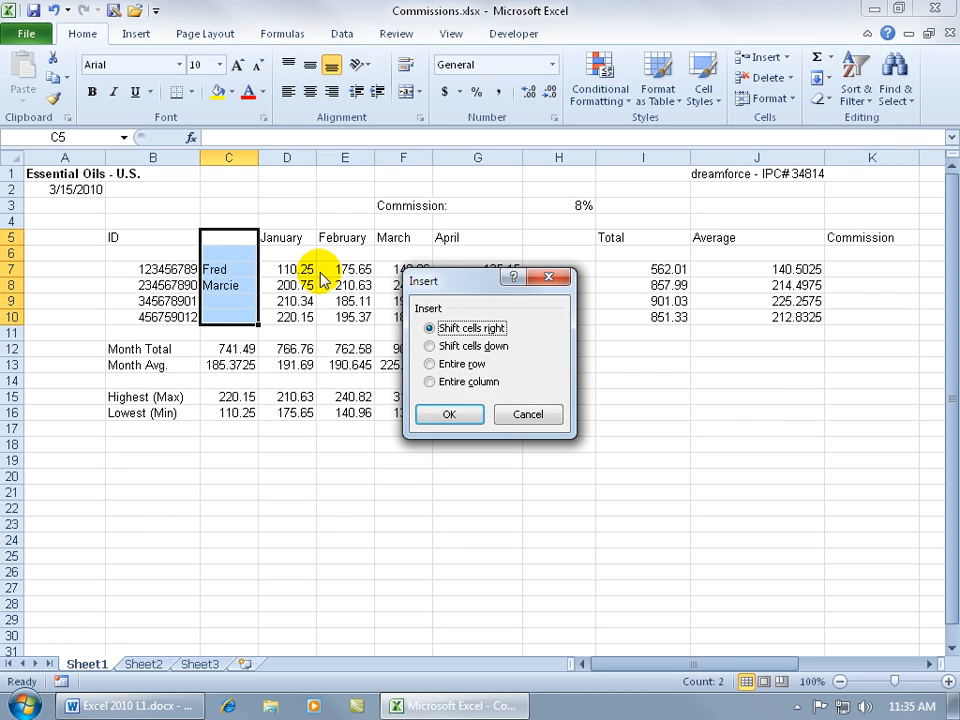
pyautogui.click(532, 416)
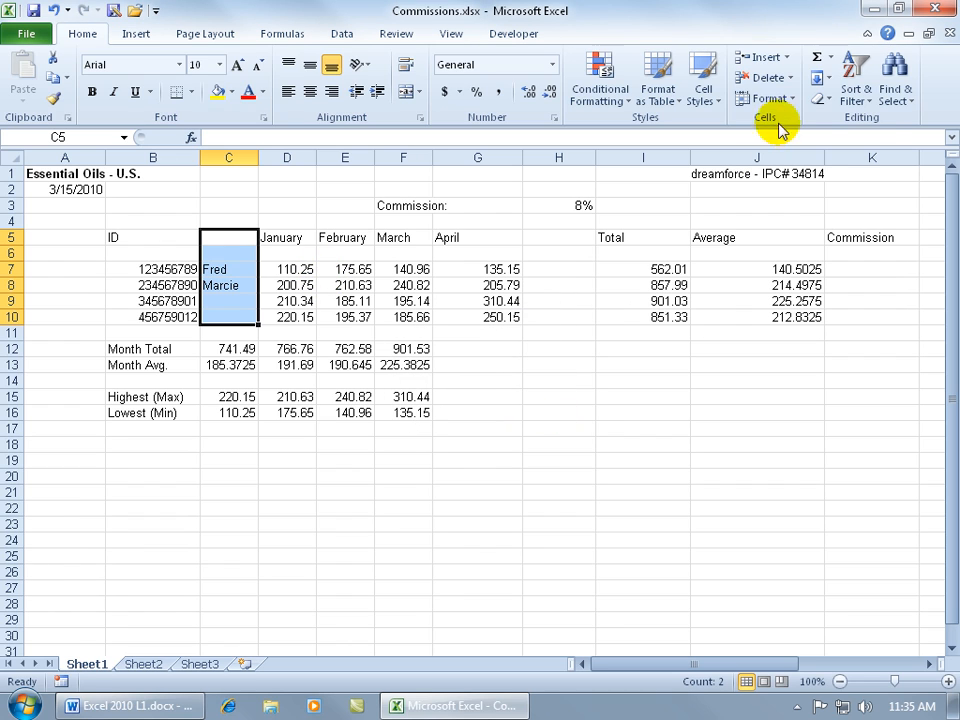
# Delete the selected cells C5:C10, shifting the neighbouring cells left
pyautogui.click(793, 77)
pyautogui.click(797, 101)
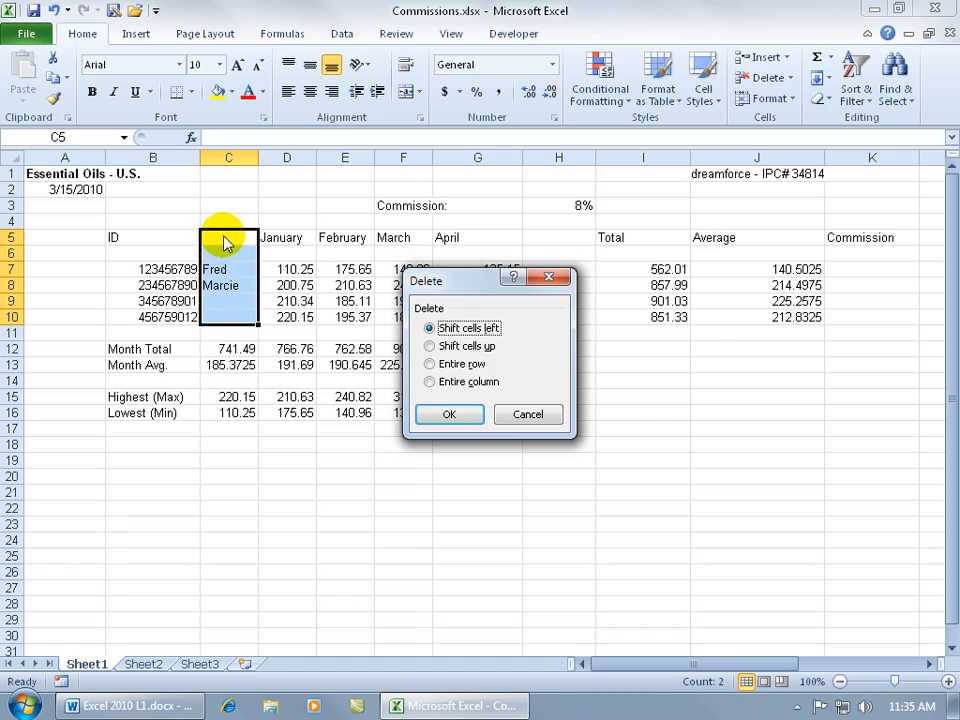
pyautogui.click(445, 414)
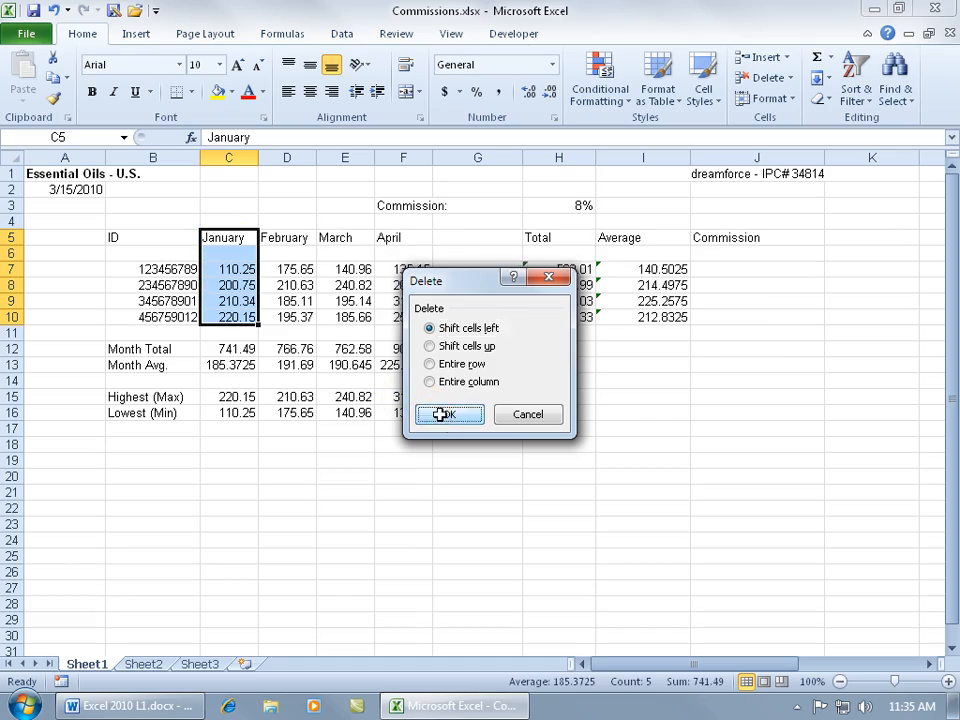